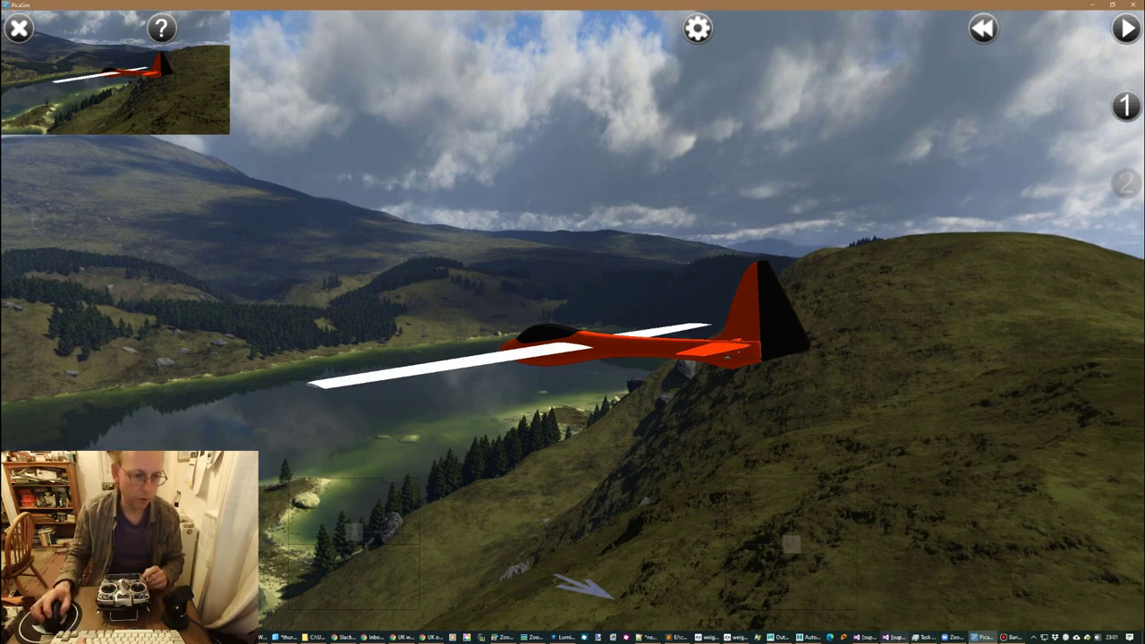
Step: Open the Windows USB game controller setup and check the FrSky Simulator's axes and buttons in its properties
{"action": "type", "text": "s"}
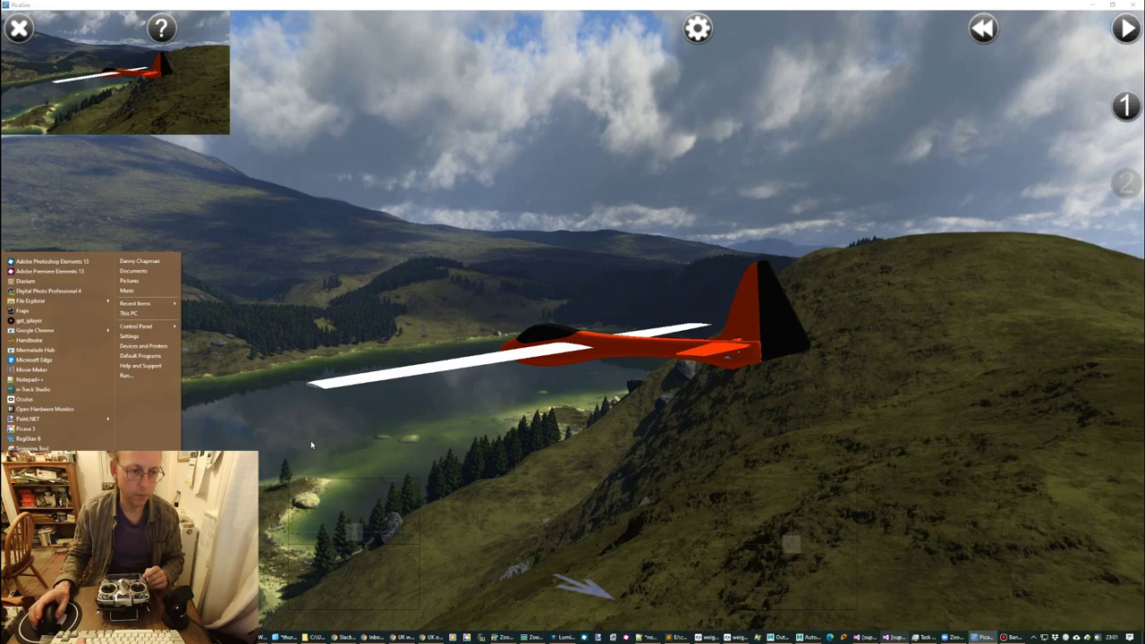
{"action": "type", "text": "et up usb"}
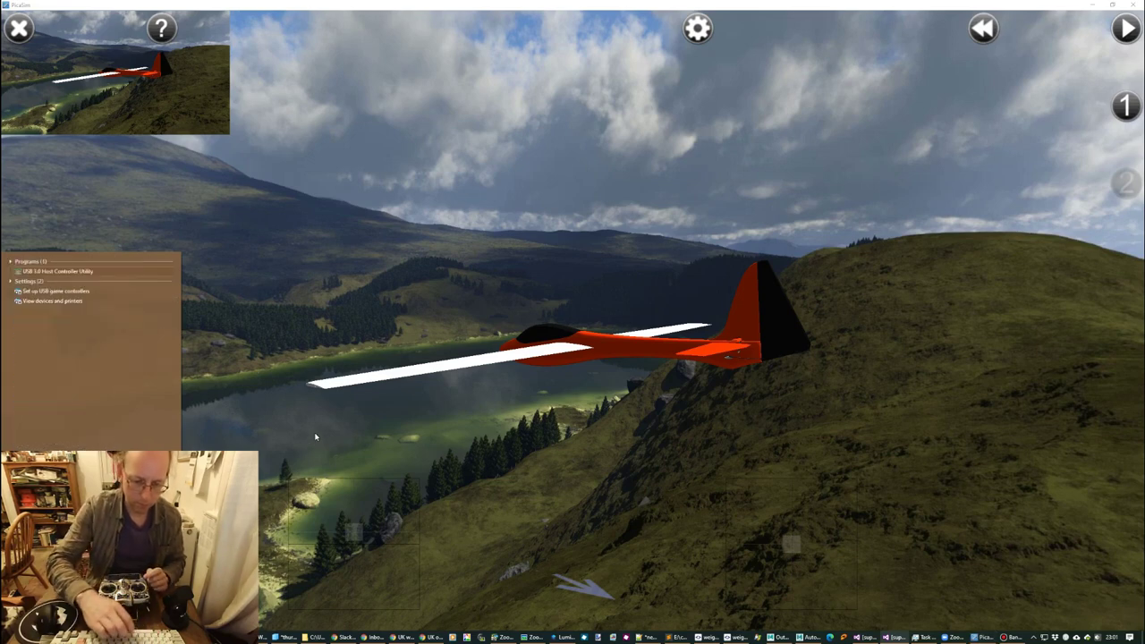
{"action": "key", "text": "Return"}
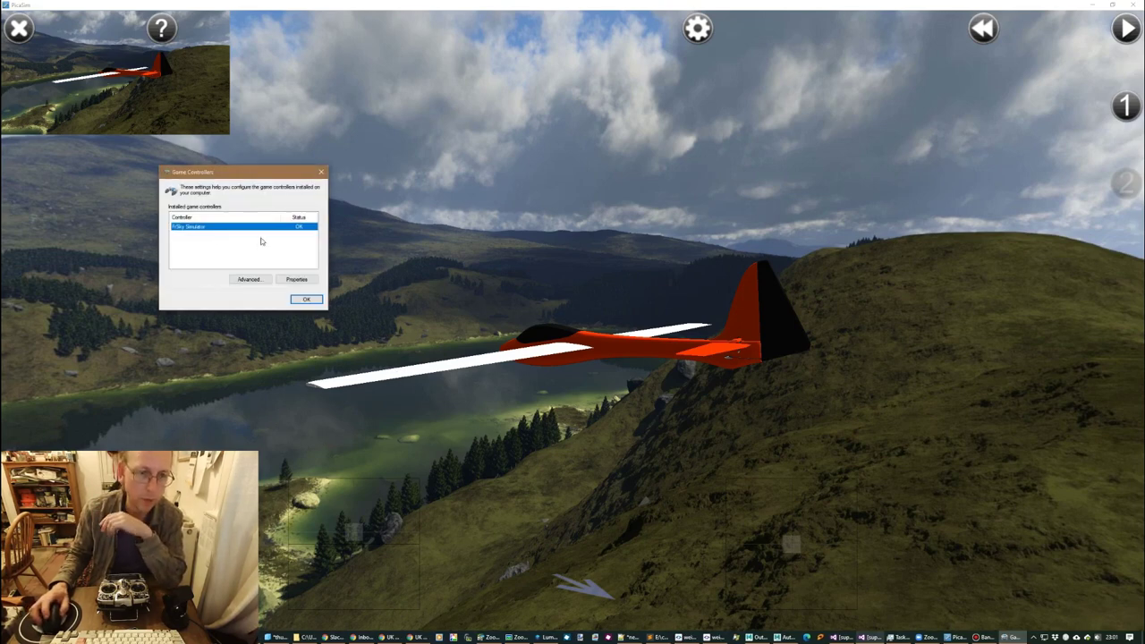
{"action": "left_click_drag", "start_coordinate": [231, 175], "coordinate": [521, 219]}
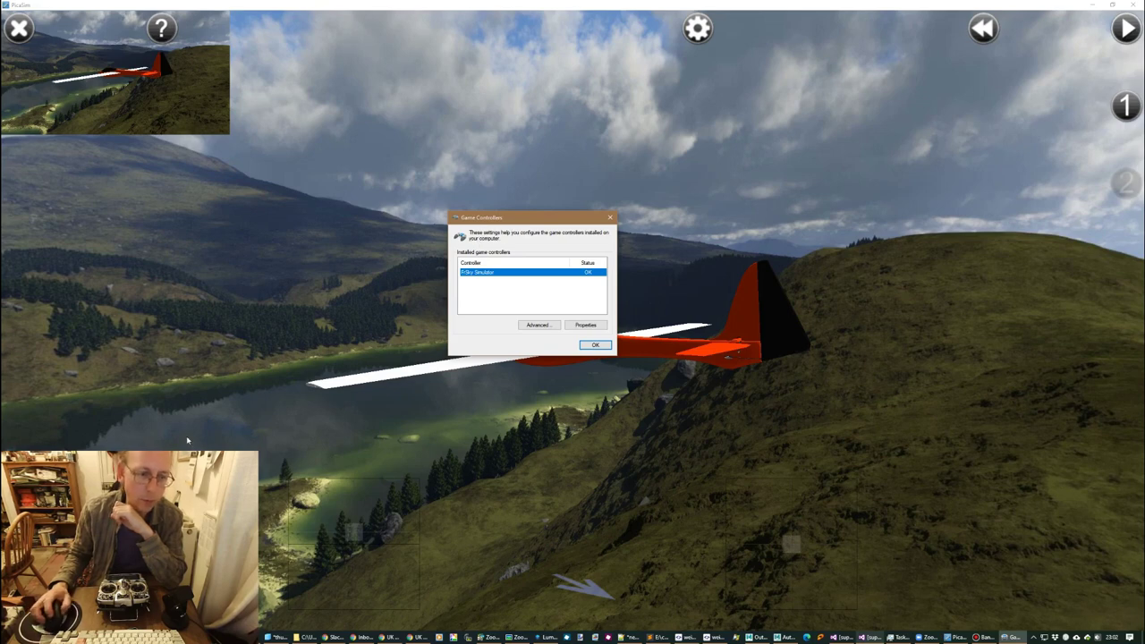
{"action": "left_click", "coordinate": [585, 324]}
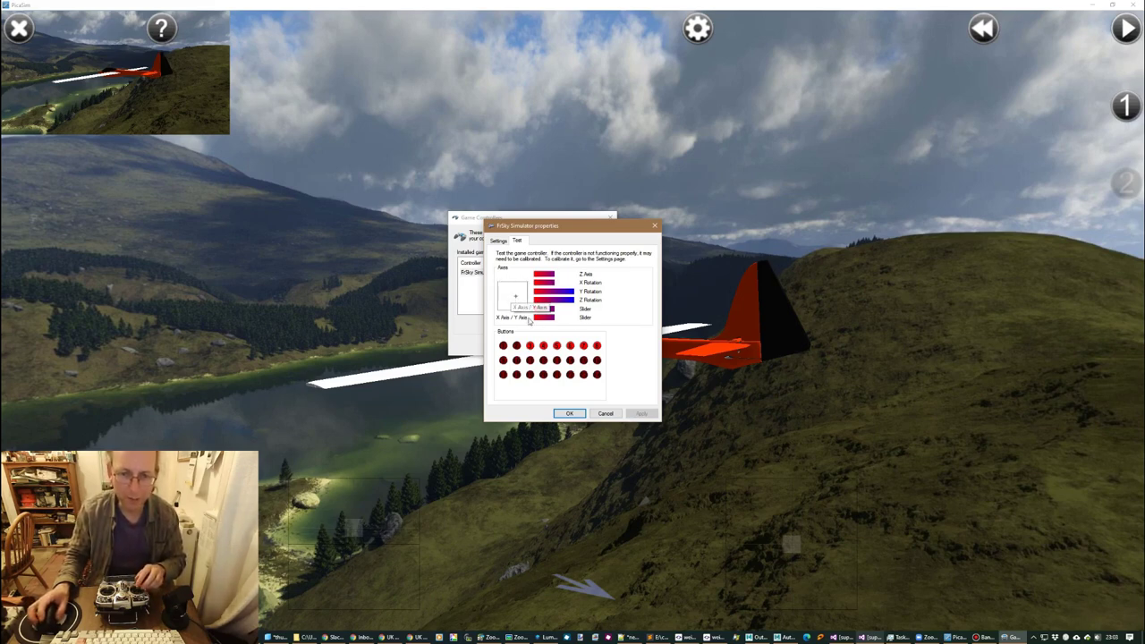
{"action": "left_click", "coordinate": [578, 416]}
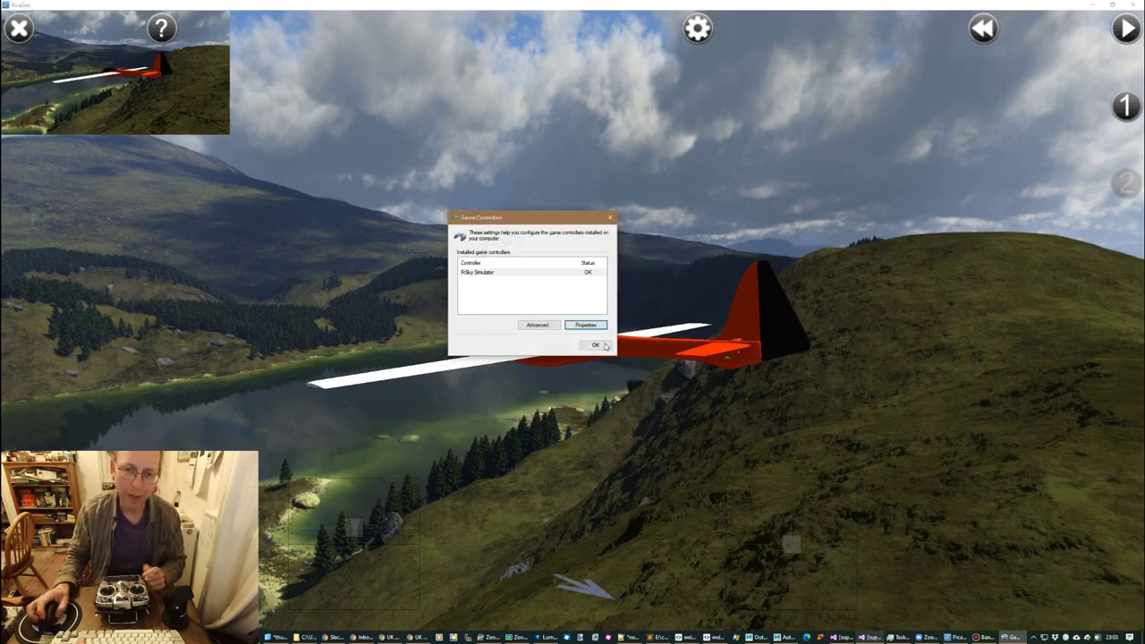
{"action": "left_click", "coordinate": [604, 346]}
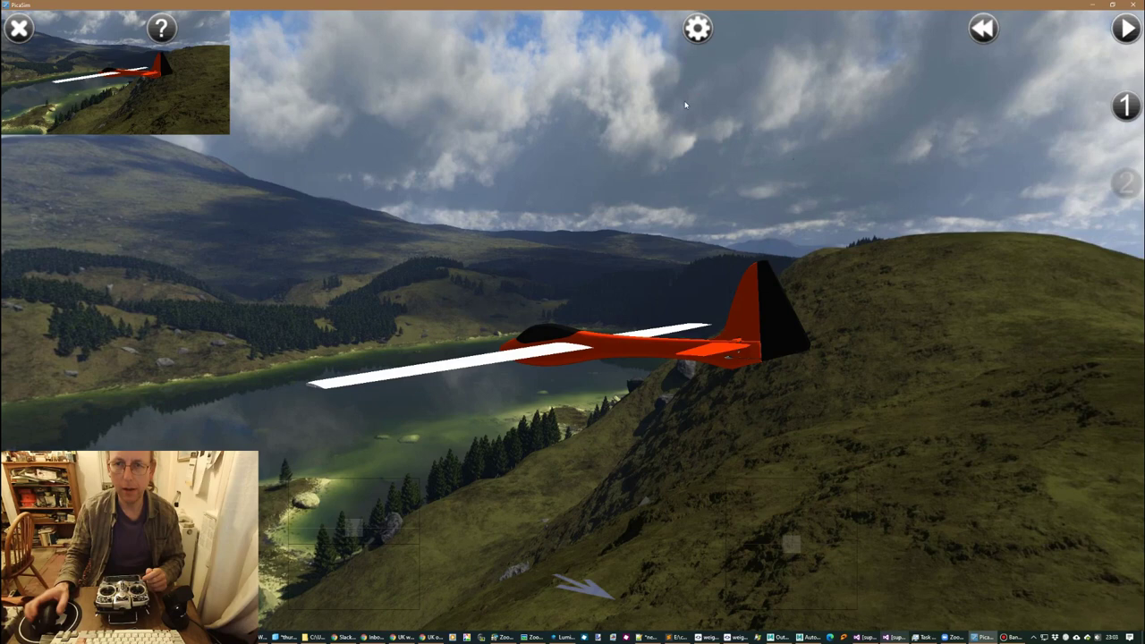
Step: Clear the existing joystick settings in the simulator and enable the joystick again
{"action": "left_click", "coordinate": [694, 28]}
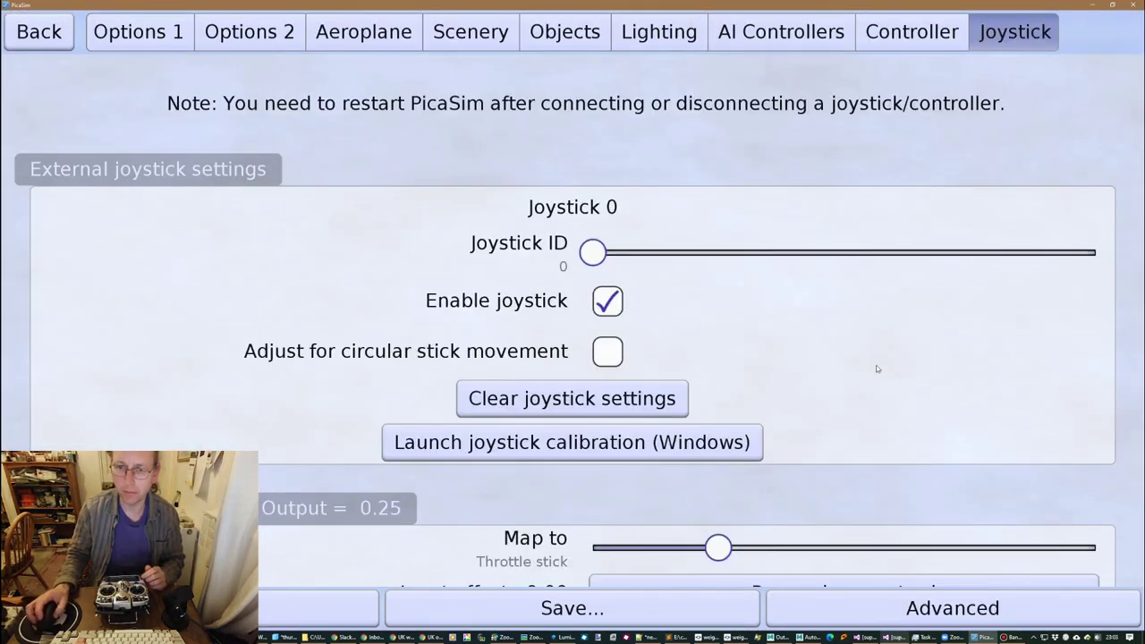
{"action": "left_click", "coordinate": [597, 399]}
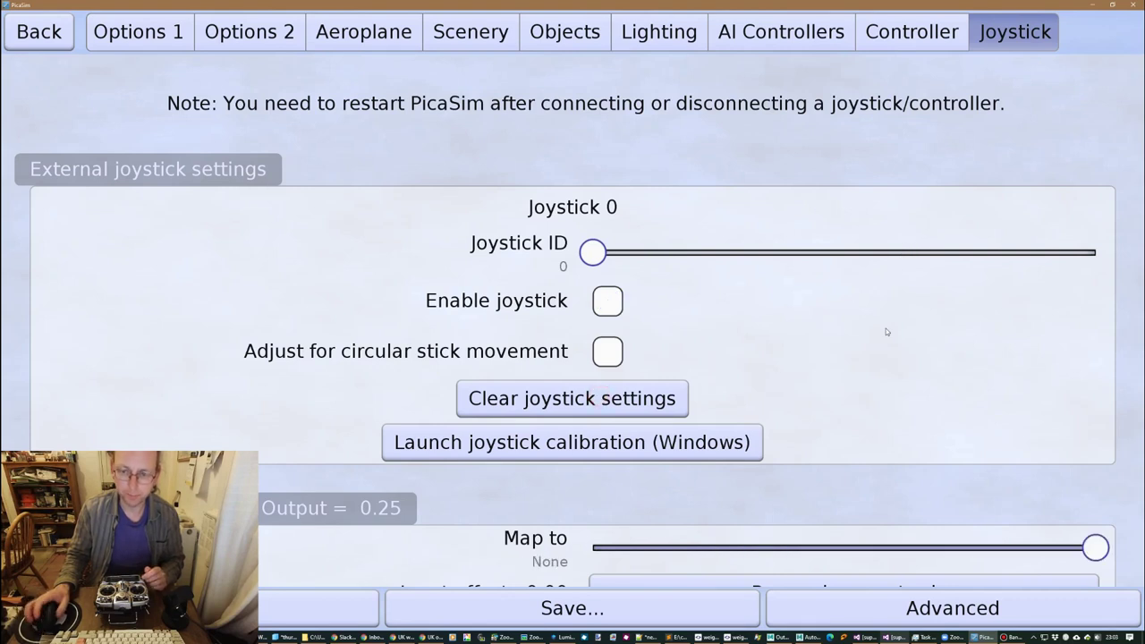
{"action": "left_click", "coordinate": [608, 302]}
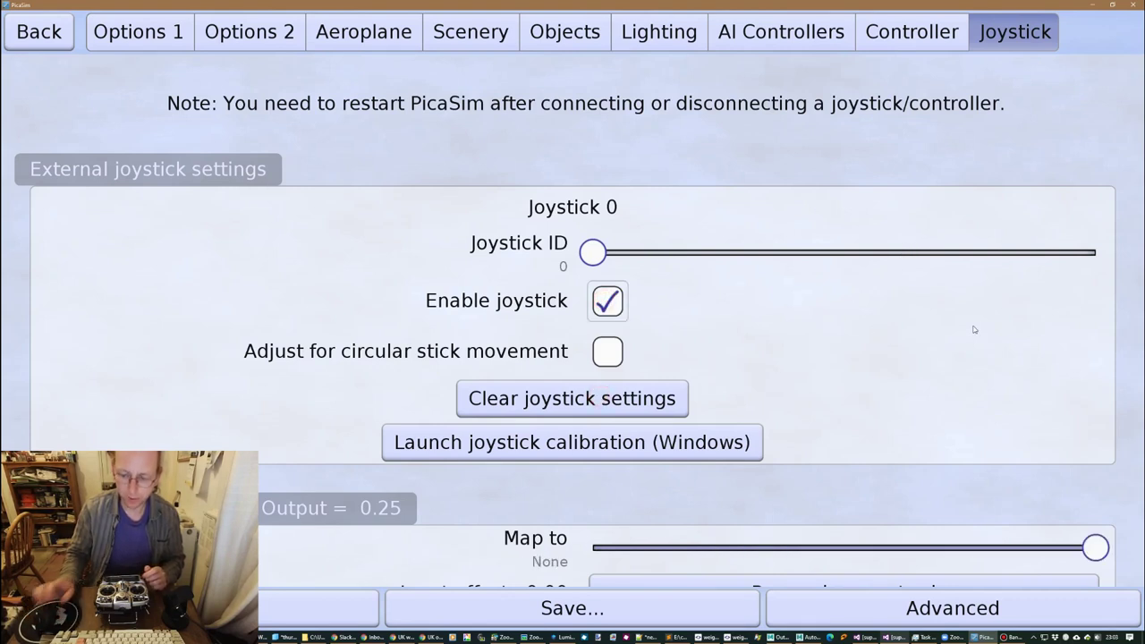
Step: Map the Joystick 0 axis to the Throttle stick
{"action": "scroll", "coordinate": [962, 339], "scroll_direction": "down", "scroll_amount": 2}
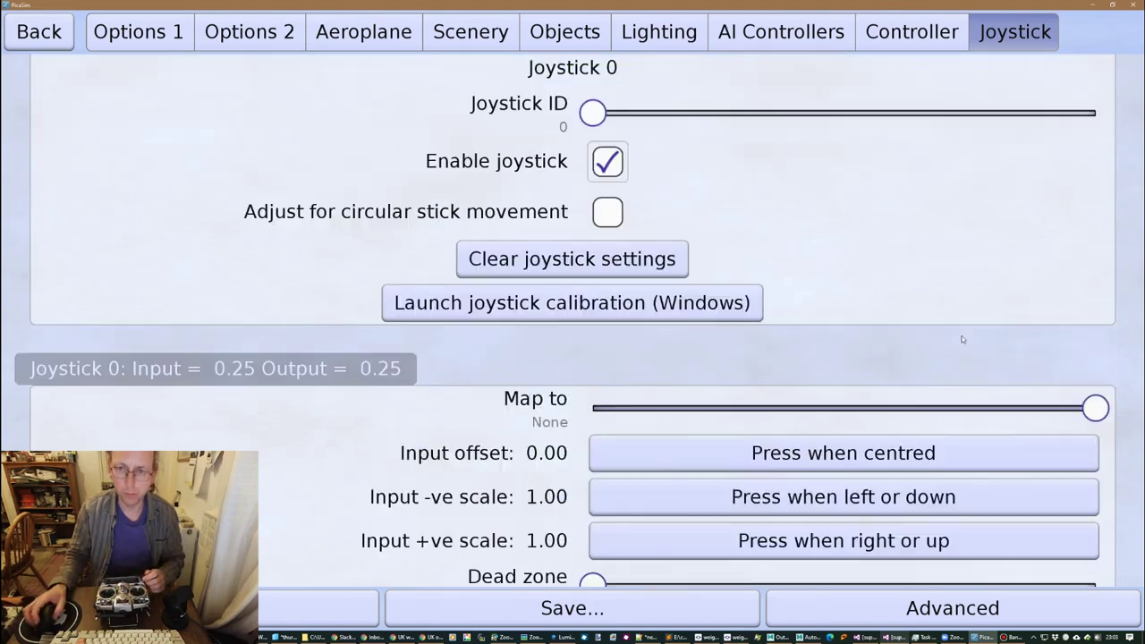
{"action": "scroll", "coordinate": [932, 327], "scroll_direction": "down", "scroll_amount": 4}
{"action": "scroll", "coordinate": [935, 322], "scroll_direction": "up", "scroll_amount": 6}
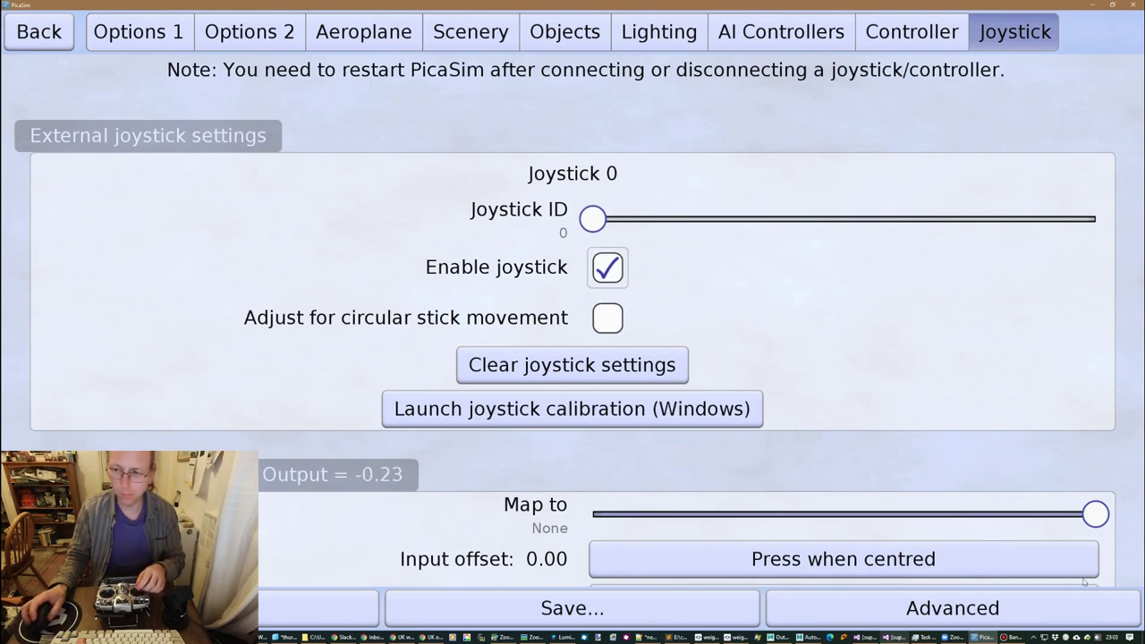
{"action": "scroll", "coordinate": [996, 517], "scroll_direction": "down", "scroll_amount": 1}
{"action": "scroll", "coordinate": [996, 517], "scroll_direction": "down", "scroll_amount": 1}
{"action": "left_click_drag", "start_coordinate": [996, 517], "coordinate": [715, 509]}
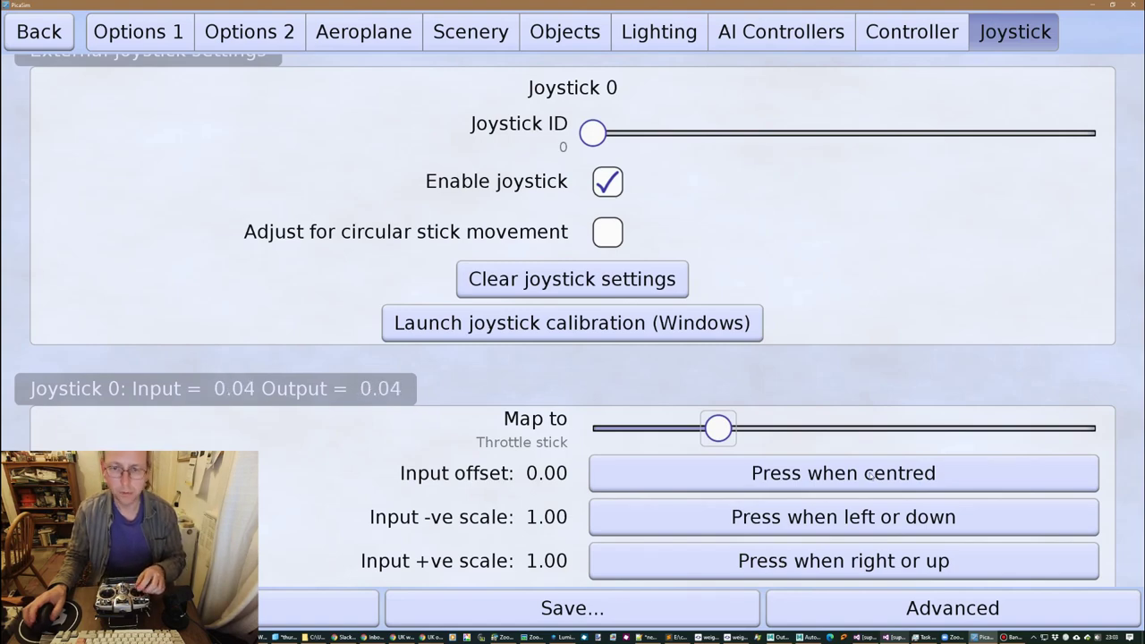
Step: Map the Joystick 1 axis to the Roll stick
{"action": "scroll", "coordinate": [790, 450], "scroll_direction": "down", "scroll_amount": 3}
{"action": "scroll", "coordinate": [581, 393], "scroll_direction": "down", "scroll_amount": 3}
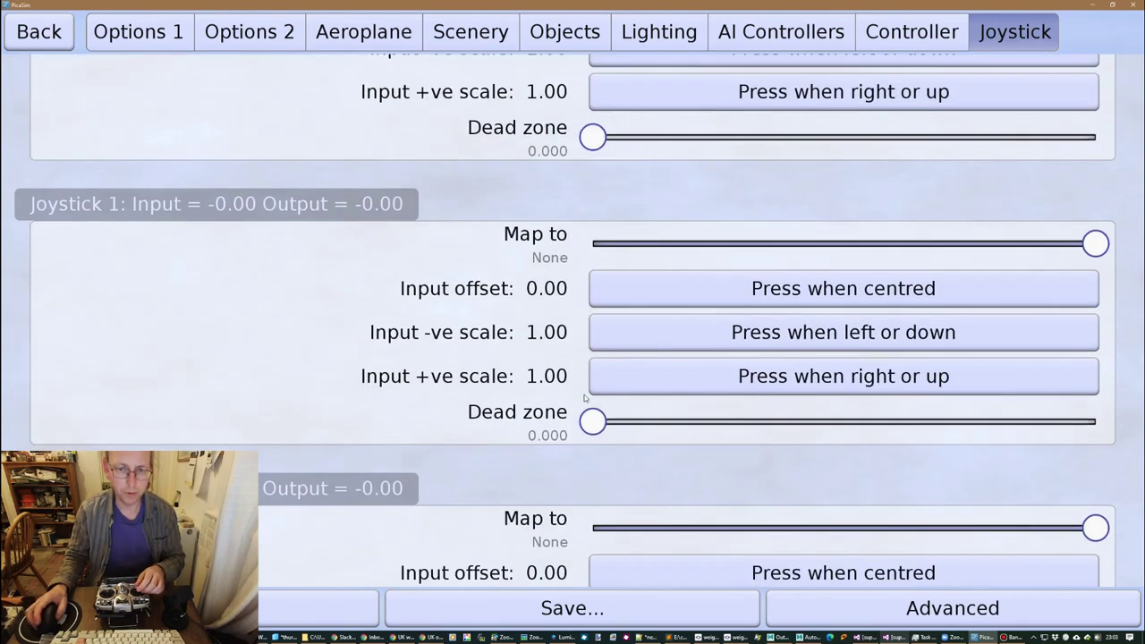
{"action": "scroll", "coordinate": [581, 393], "scroll_direction": "up", "scroll_amount": 3}
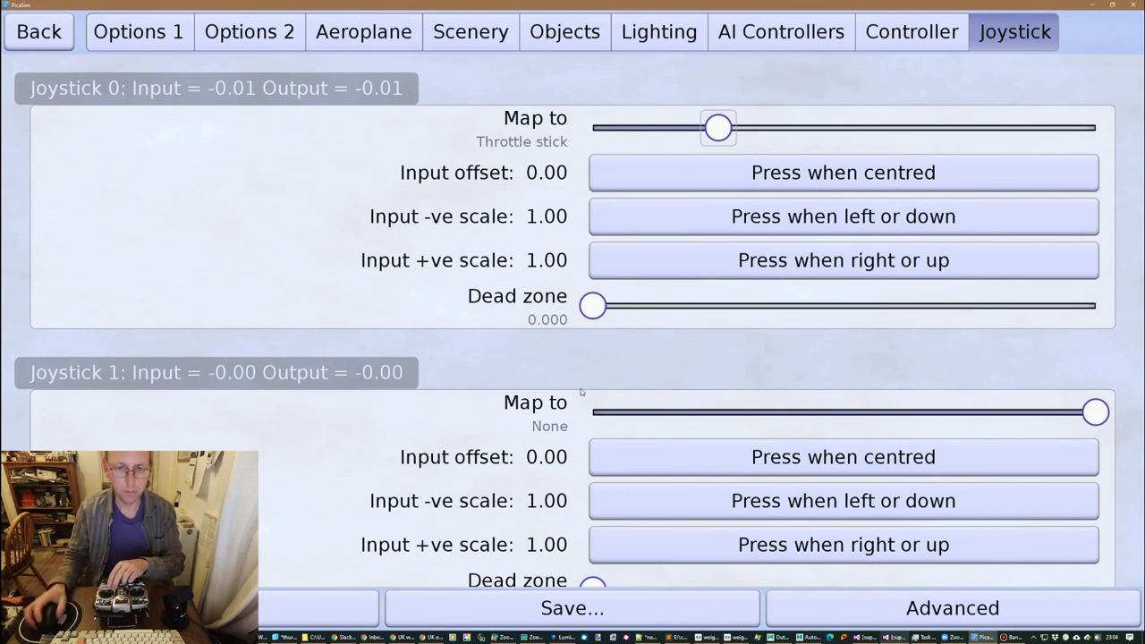
{"action": "left_click_drag", "start_coordinate": [1095, 411], "coordinate": [586, 413]}
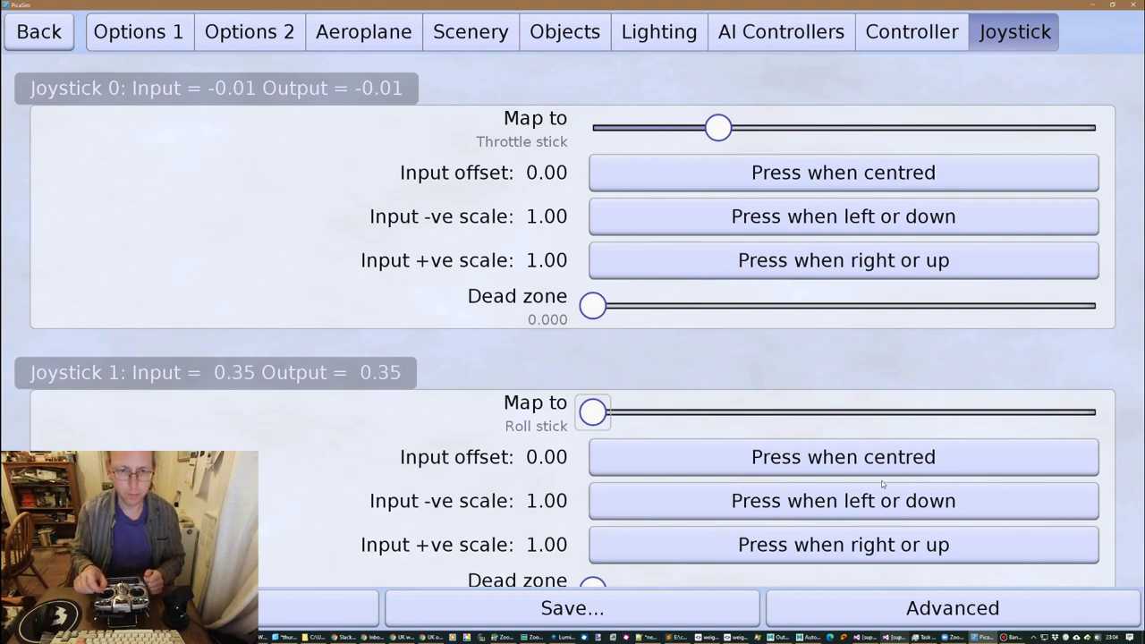
Step: Map the Joystick 2 axis to the Pitch stick
{"action": "scroll", "coordinate": [881, 480], "scroll_direction": "up", "scroll_amount": 1}
{"action": "scroll", "coordinate": [861, 480], "scroll_direction": "up", "scroll_amount": 3}
{"action": "scroll", "coordinate": [829, 472], "scroll_direction": "down", "scroll_amount": 10}
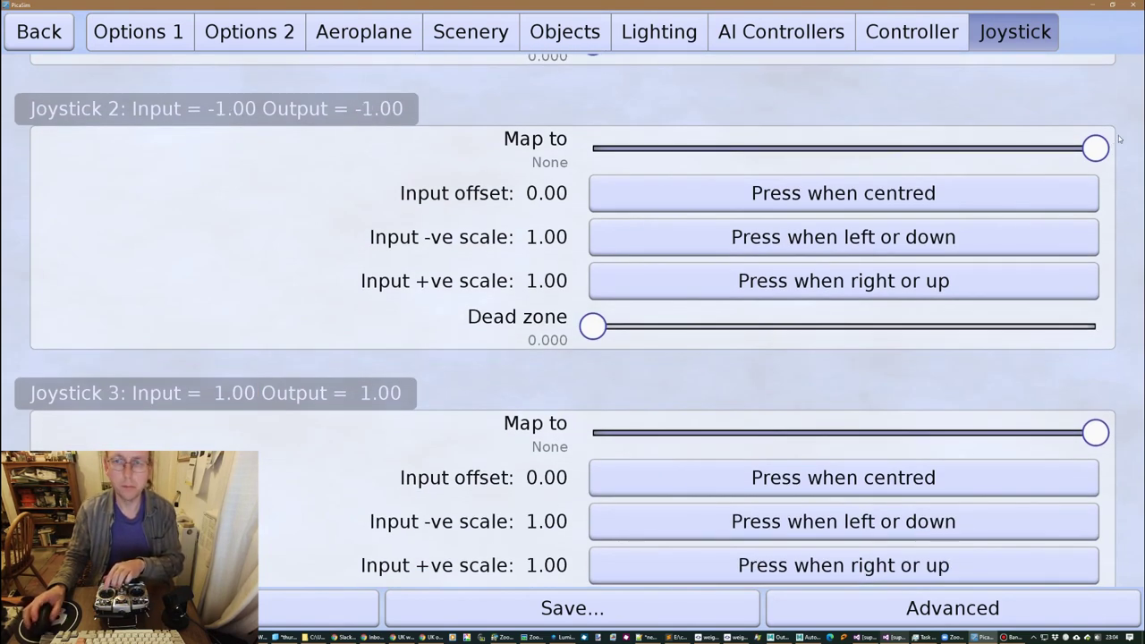
{"action": "left_click_drag", "start_coordinate": [1093, 150], "coordinate": [623, 164]}
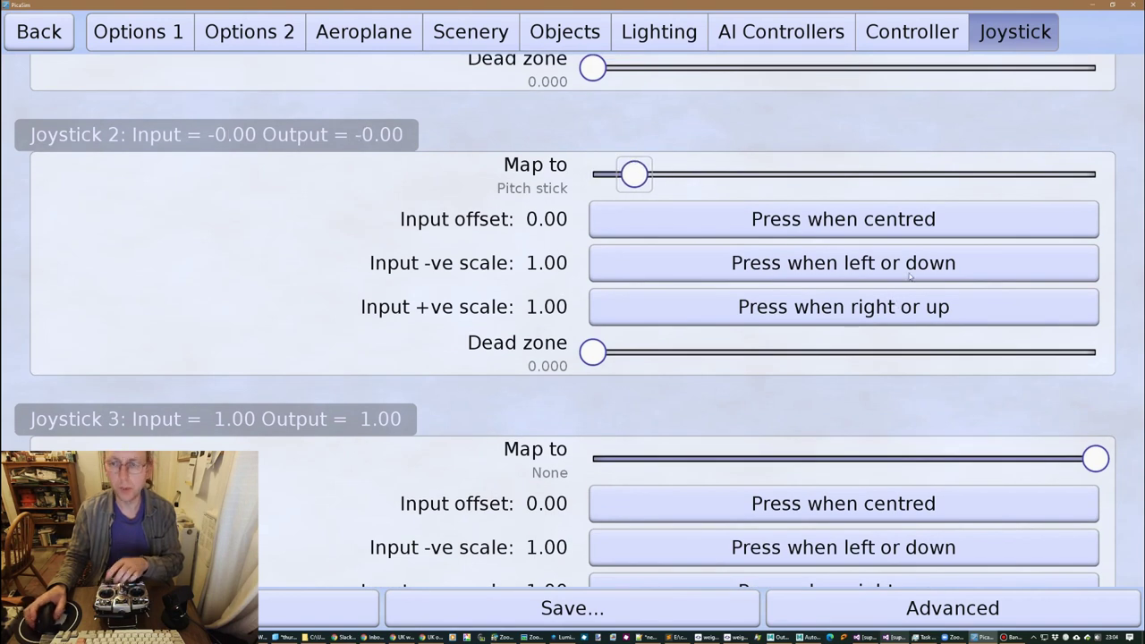
Step: Calibrate the Joystick 2 axis by recording its centred, fully down and fully up stick positions
{"action": "left_click", "coordinate": [872, 218]}
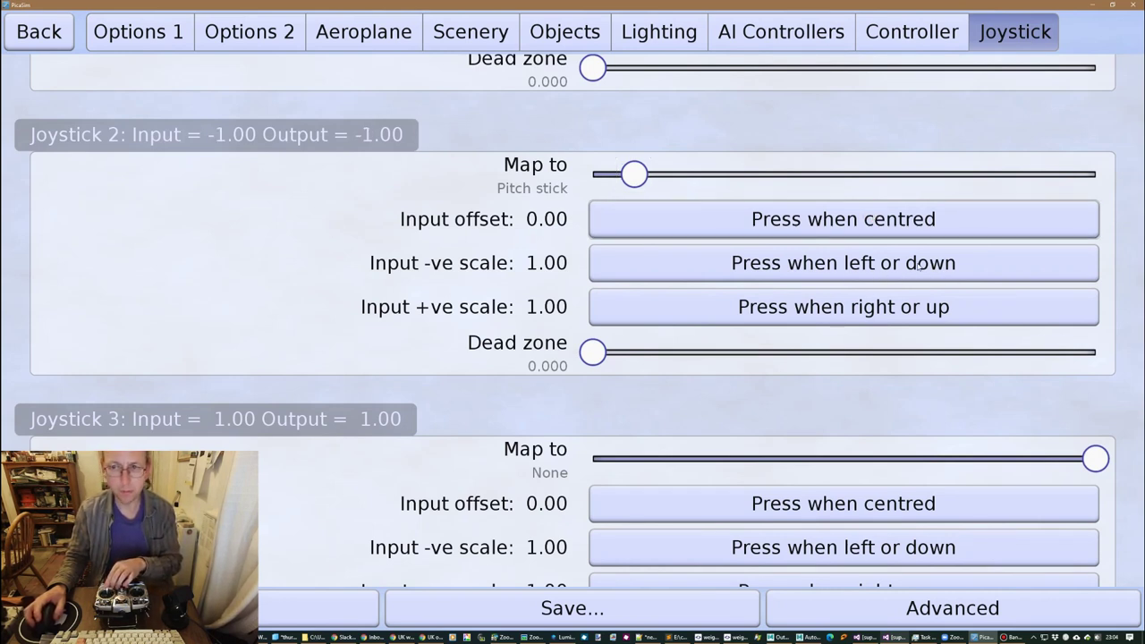
{"action": "left_click", "coordinate": [919, 262]}
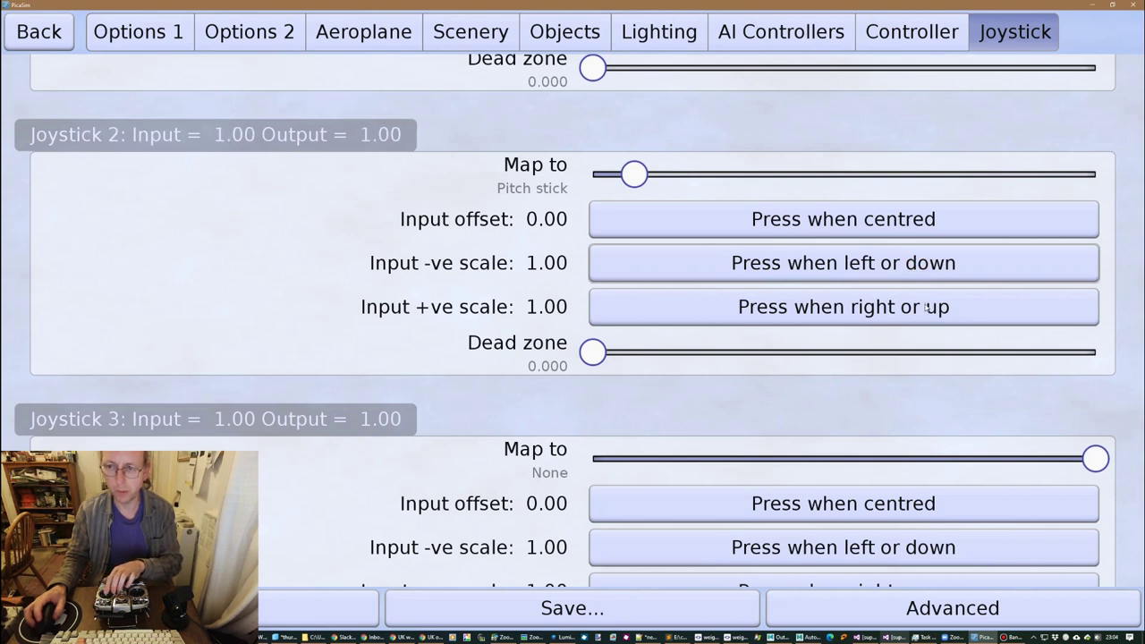
{"action": "left_click", "coordinate": [926, 306]}
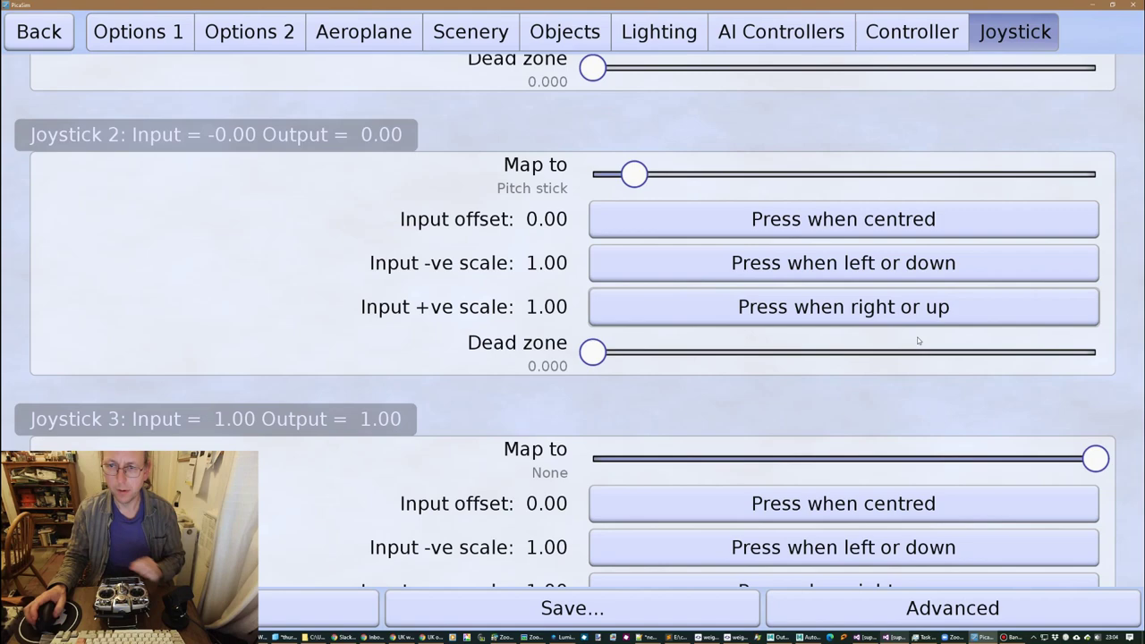
Step: Map the Joystick 5 axis to the Yaw stick and return to the flight view
{"action": "scroll", "coordinate": [910, 345], "scroll_direction": "down", "scroll_amount": 1}
{"action": "scroll", "coordinate": [903, 347], "scroll_direction": "down", "scroll_amount": 4}
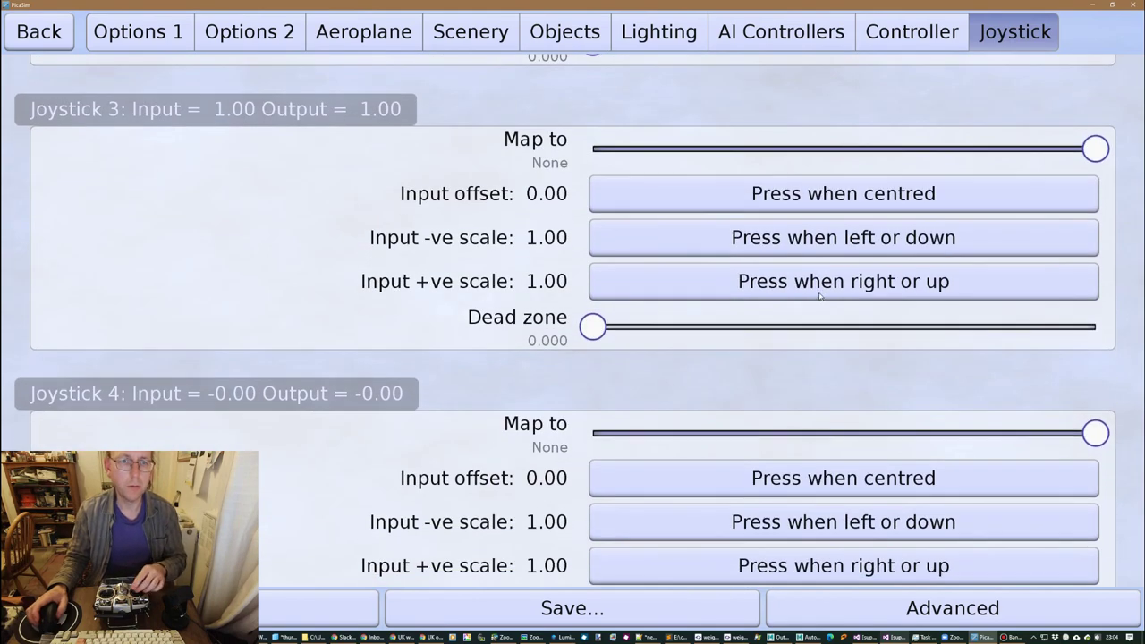
{"action": "scroll", "coordinate": [817, 294], "scroll_direction": "down", "scroll_amount": 5}
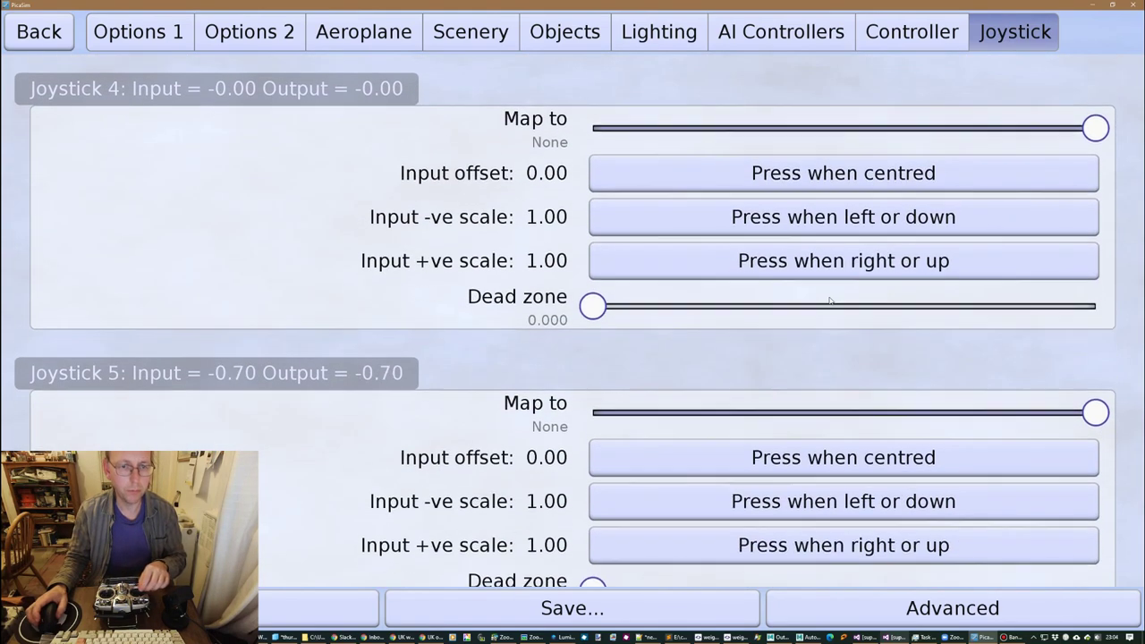
{"action": "left_click_drag", "start_coordinate": [1099, 406], "coordinate": [677, 393]}
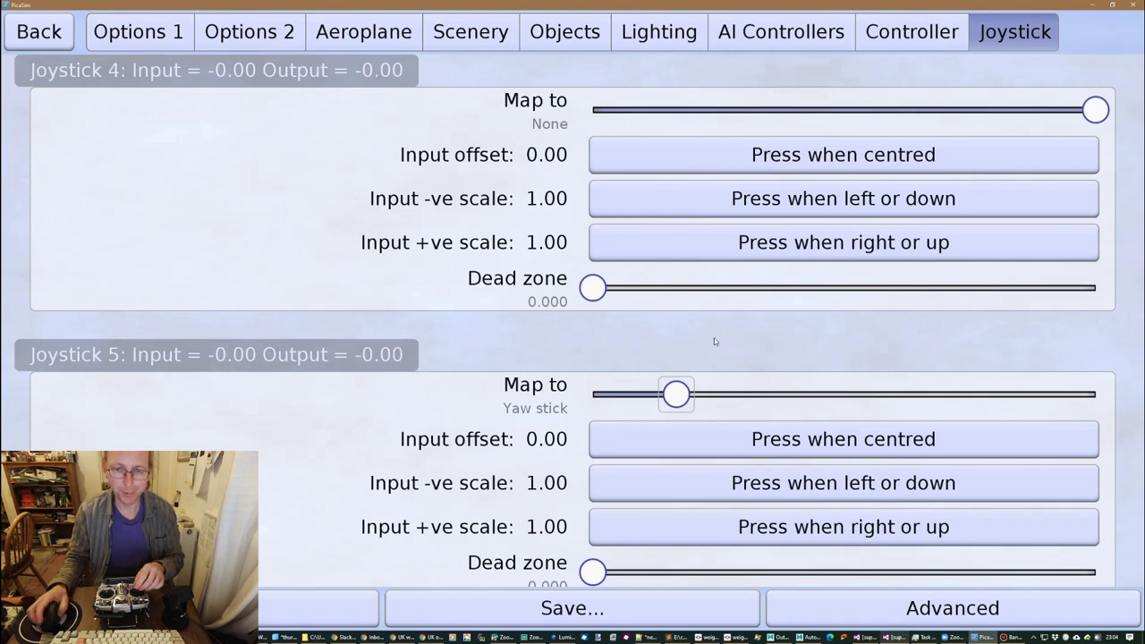
{"action": "scroll", "coordinate": [714, 338], "scroll_direction": "down", "scroll_amount": 4}
{"action": "scroll", "coordinate": [714, 338], "scroll_direction": "up", "scroll_amount": 3}
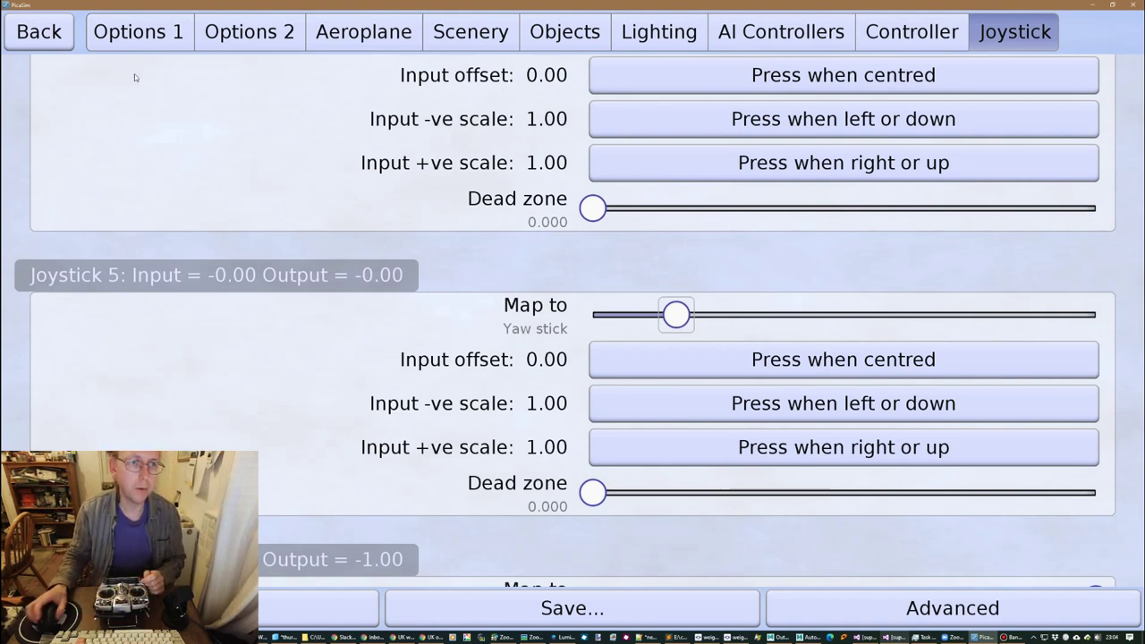
{"action": "left_click", "coordinate": [40, 31]}
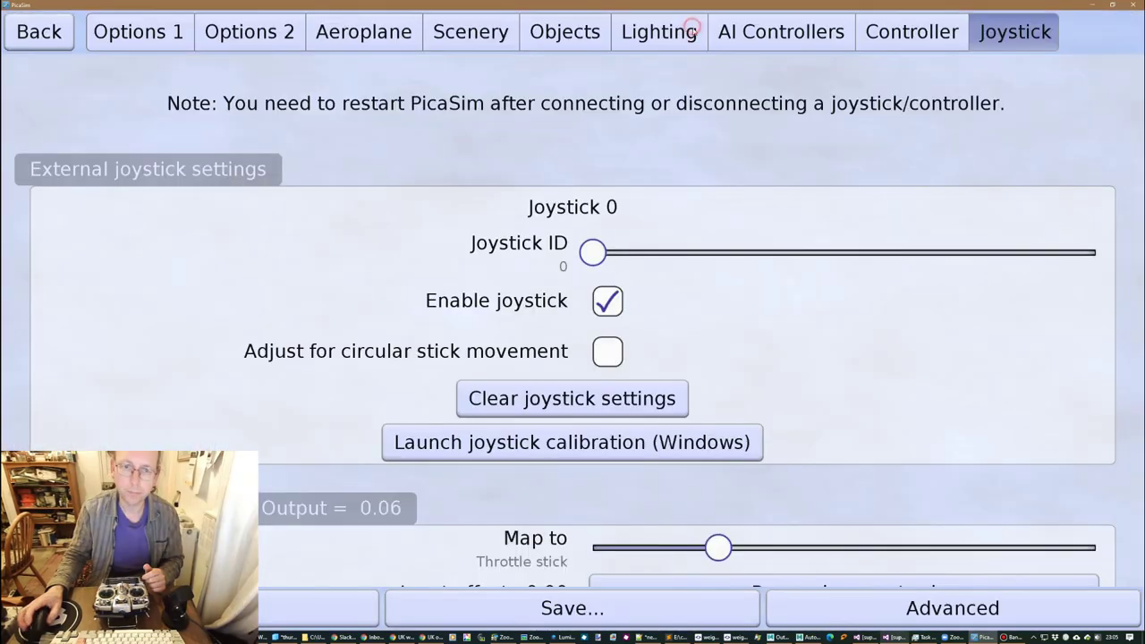
Step: Reopen the joystick settings and look over the axis mappings down to Joystick 7
{"action": "left_click", "coordinate": [697, 28]}
{"action": "scroll", "coordinate": [495, 395], "scroll_direction": "down", "scroll_amount": 15}
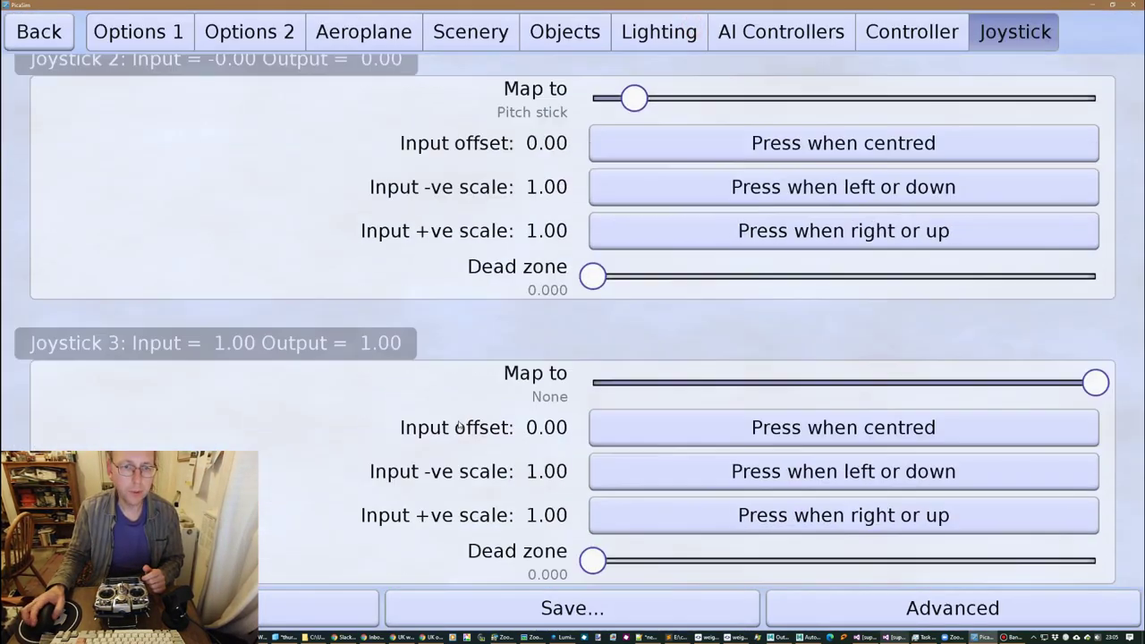
{"action": "scroll", "coordinate": [456, 422], "scroll_direction": "down", "scroll_amount": 10}
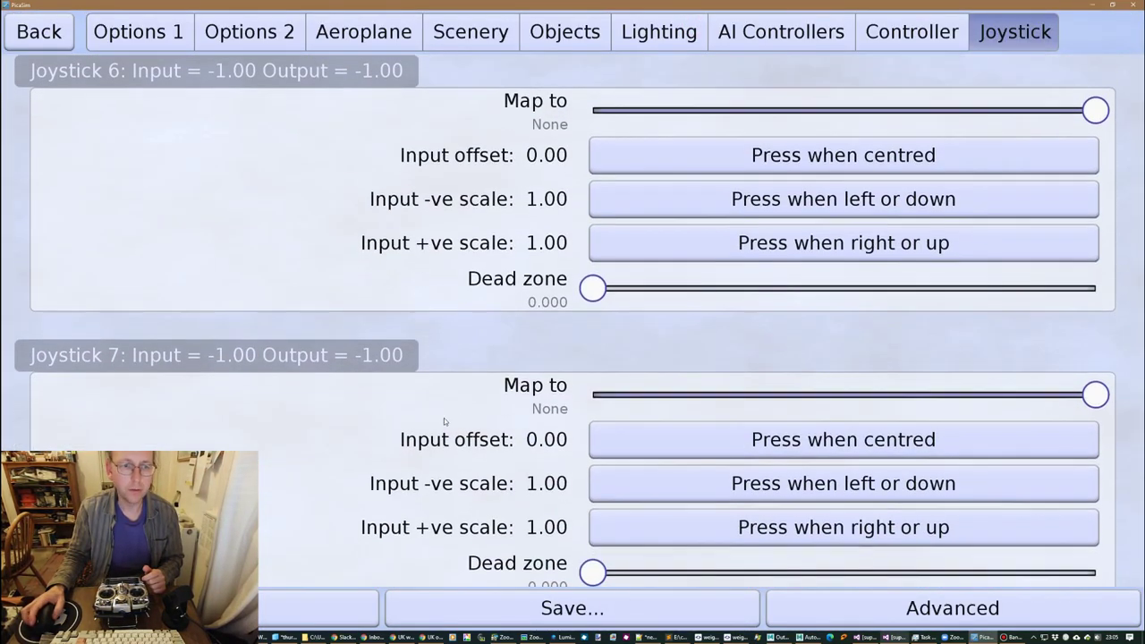
{"action": "scroll", "coordinate": [444, 420], "scroll_direction": "up", "scroll_amount": 5}
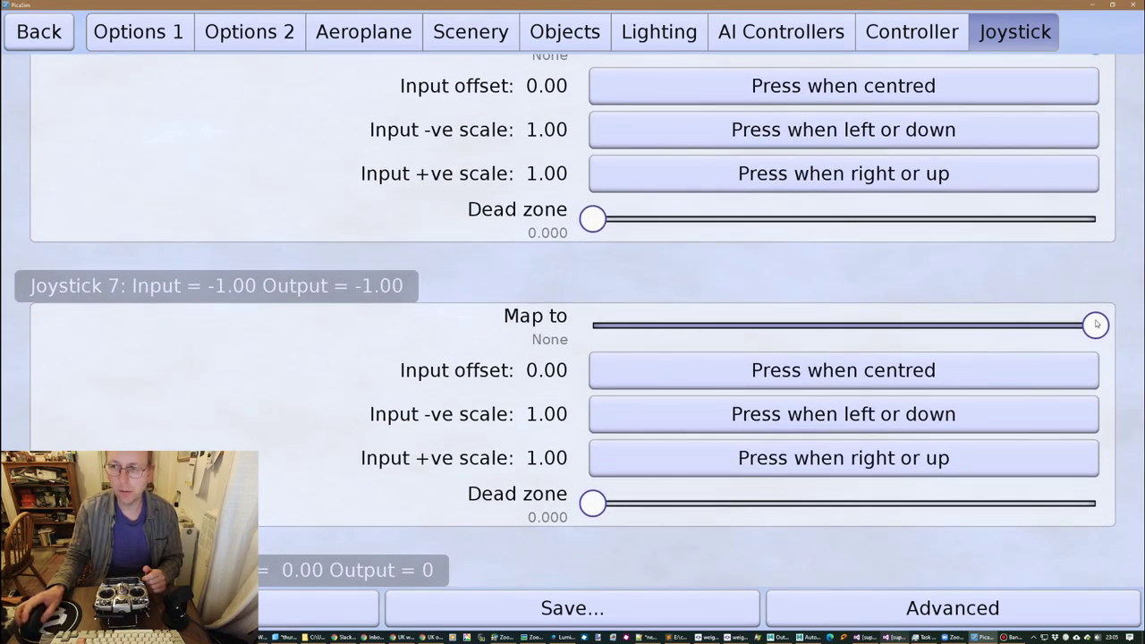
{"action": "left_click_drag", "start_coordinate": [1095, 325], "coordinate": [1115, 351]}
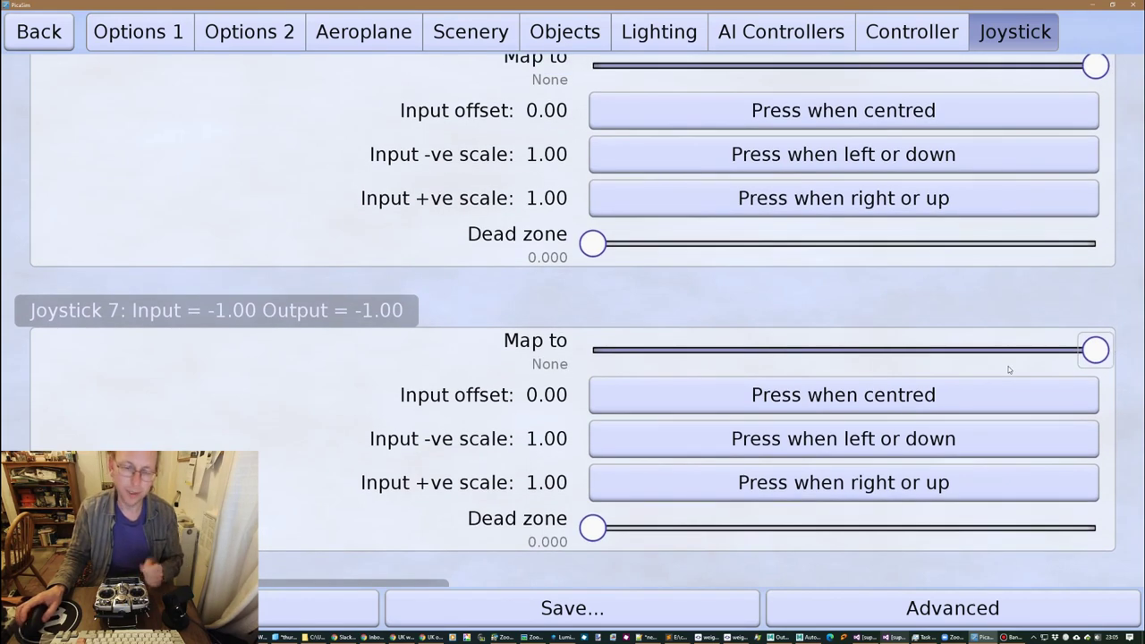
Step: Map Joystick button 1 to the Pause/play button and Joystick button 0 to the Relaunch button
{"action": "scroll", "coordinate": [384, 416], "scroll_direction": "down", "scroll_amount": 3}
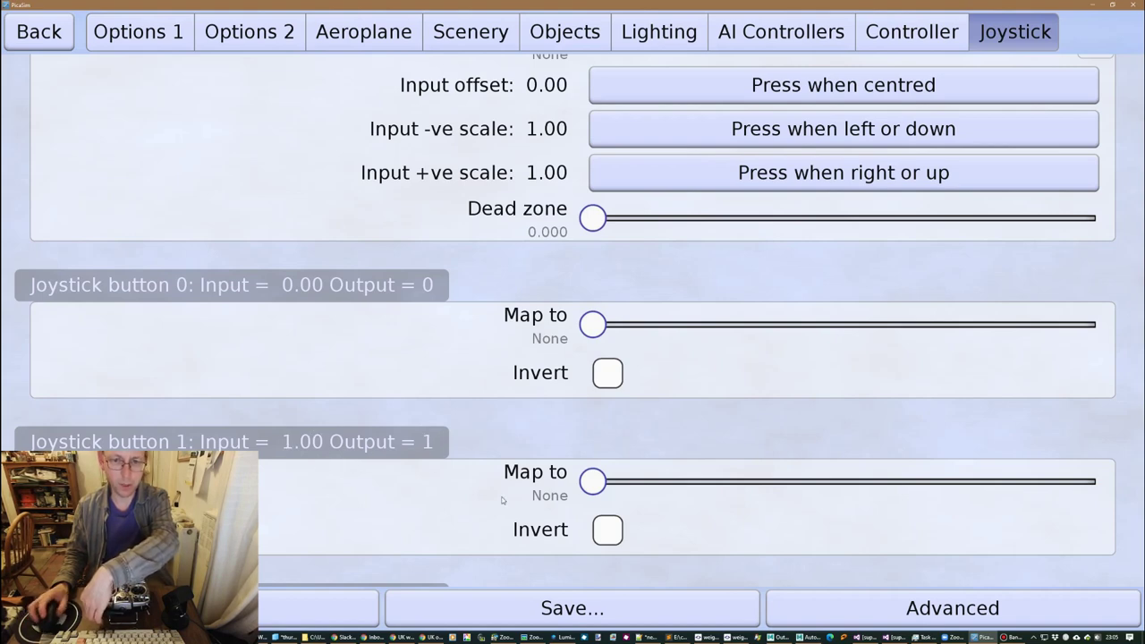
{"action": "scroll", "coordinate": [595, 481], "scroll_direction": "down", "scroll_amount": 1}
{"action": "left_click_drag", "start_coordinate": [595, 474], "coordinate": [650, 467]}
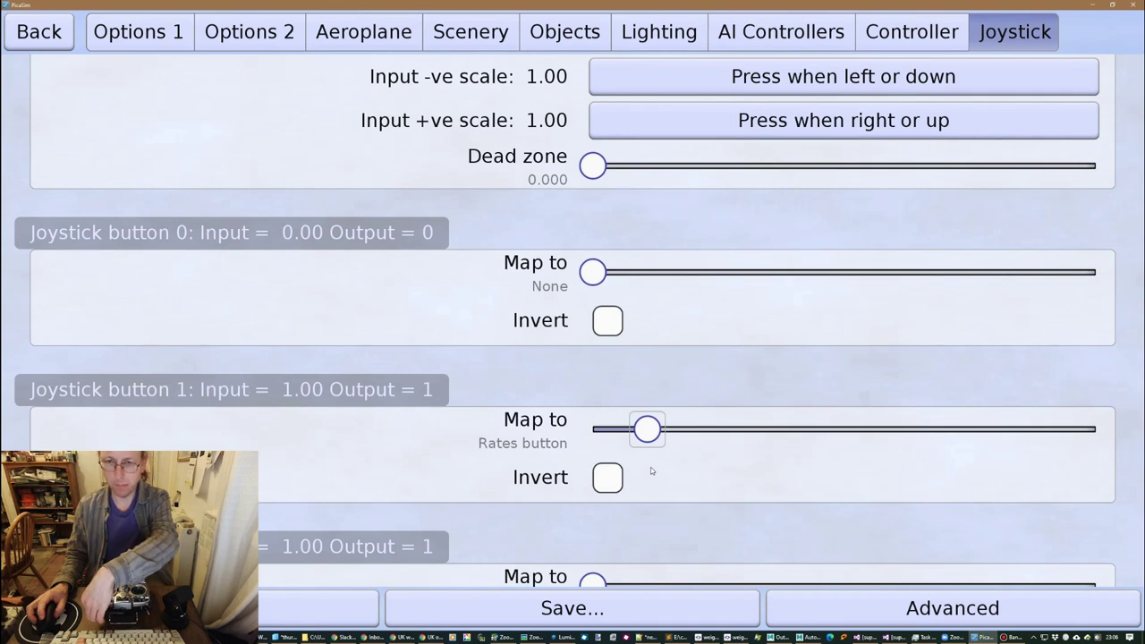
{"action": "left_click_drag", "start_coordinate": [650, 467], "coordinate": [740, 462]}
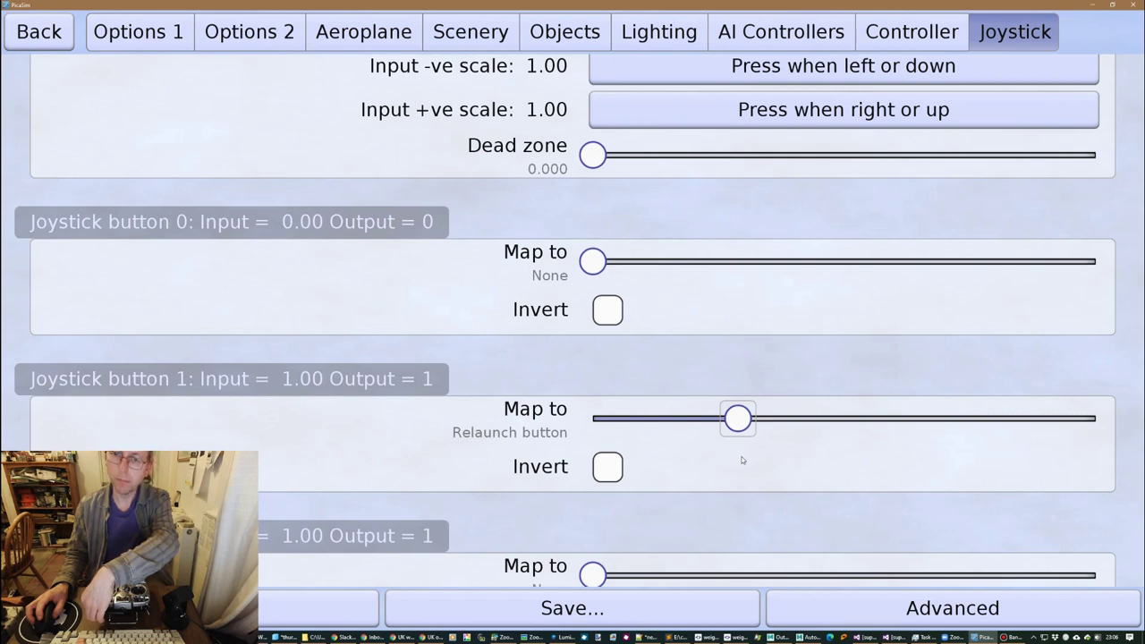
{"action": "left_click_drag", "start_coordinate": [742, 460], "coordinate": [837, 455]}
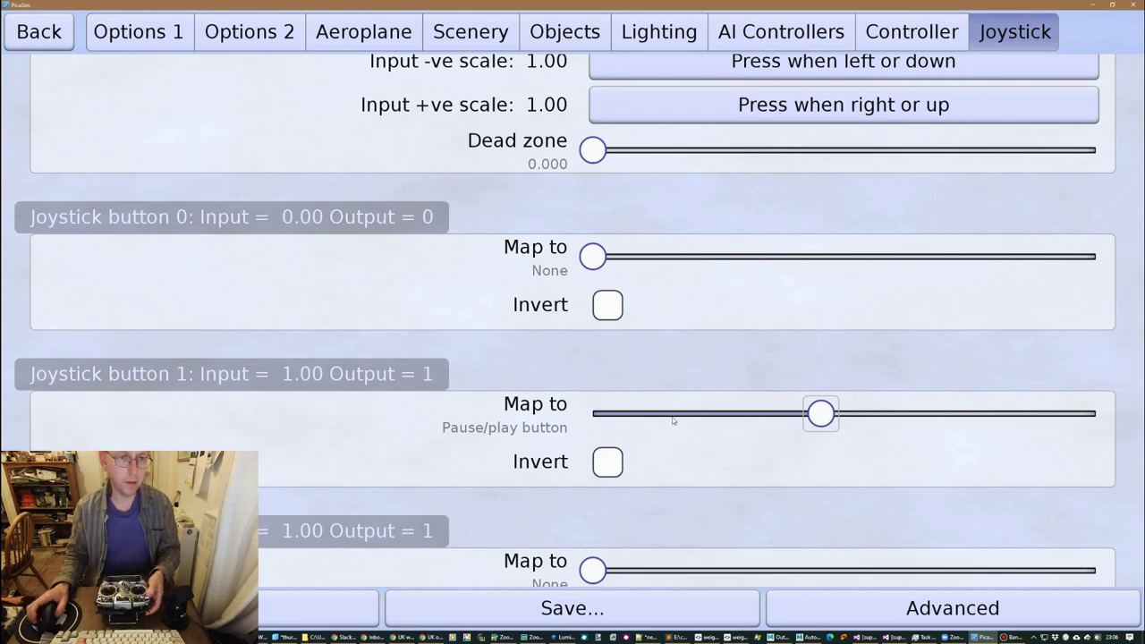
{"action": "left_click_drag", "start_coordinate": [603, 266], "coordinate": [745, 259]}
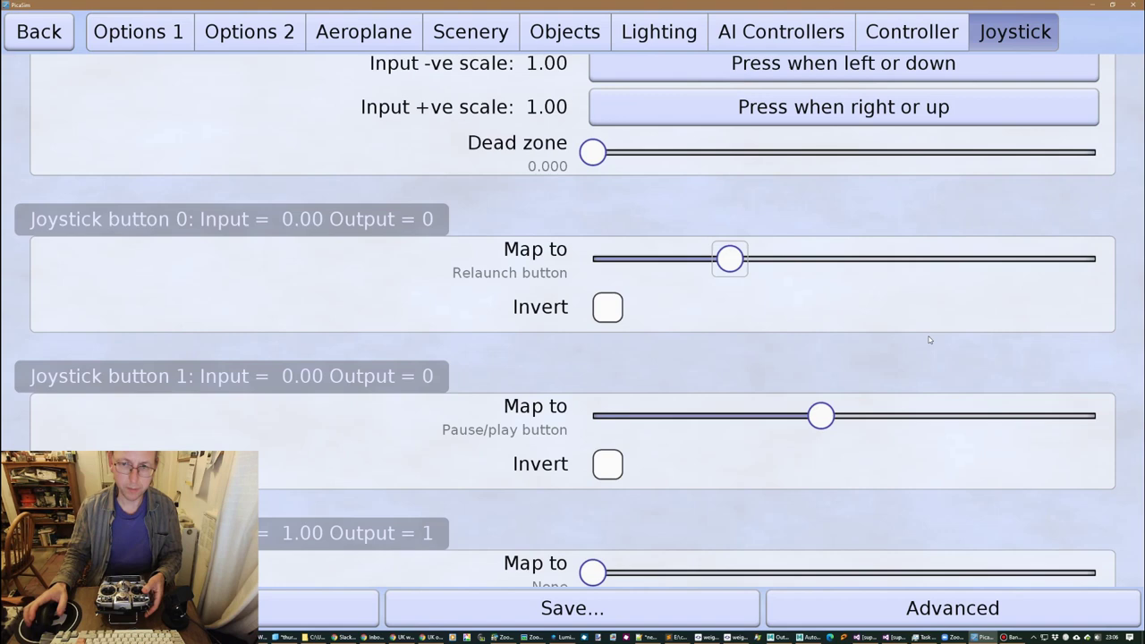
Step: Map the Joystick 4 input to the Rates button, trying the Rates cycle button as an alternative before settling on it
{"action": "scroll", "coordinate": [788, 441], "scroll_direction": "down", "scroll_amount": 3}
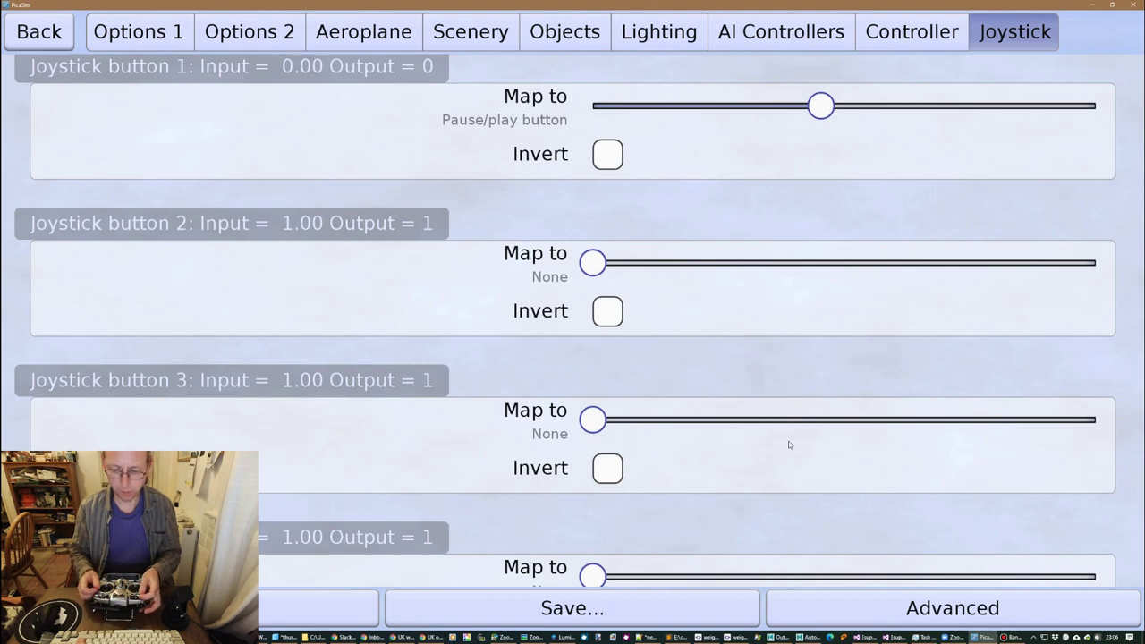
{"action": "scroll", "coordinate": [706, 406], "scroll_direction": "down", "scroll_amount": 9}
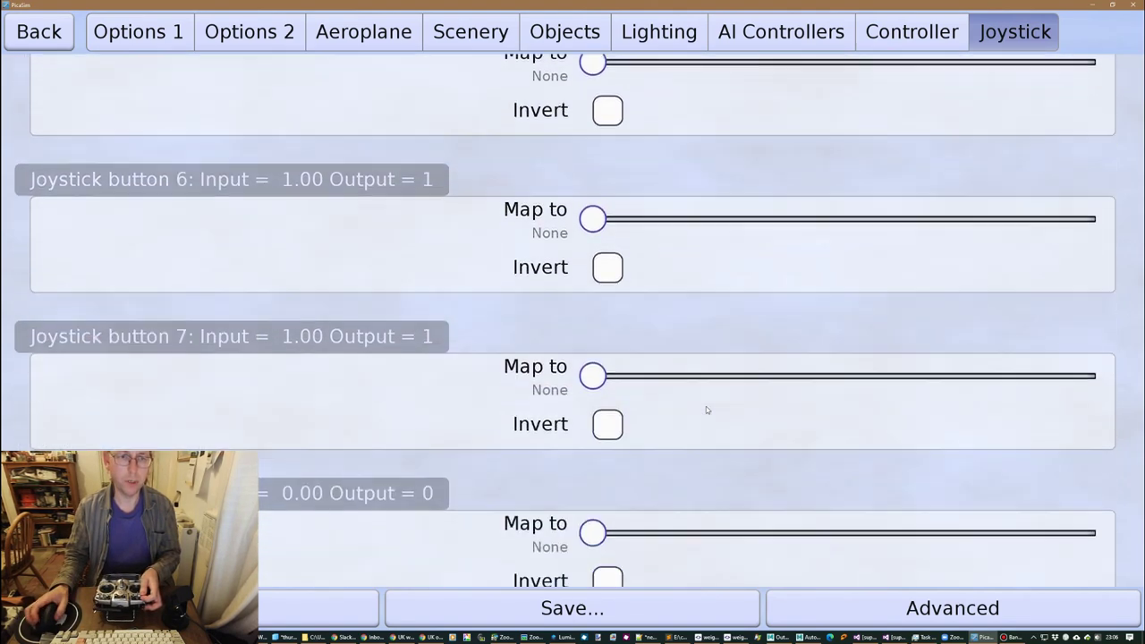
{"action": "scroll", "coordinate": [705, 405], "scroll_direction": "down", "scroll_amount": 1}
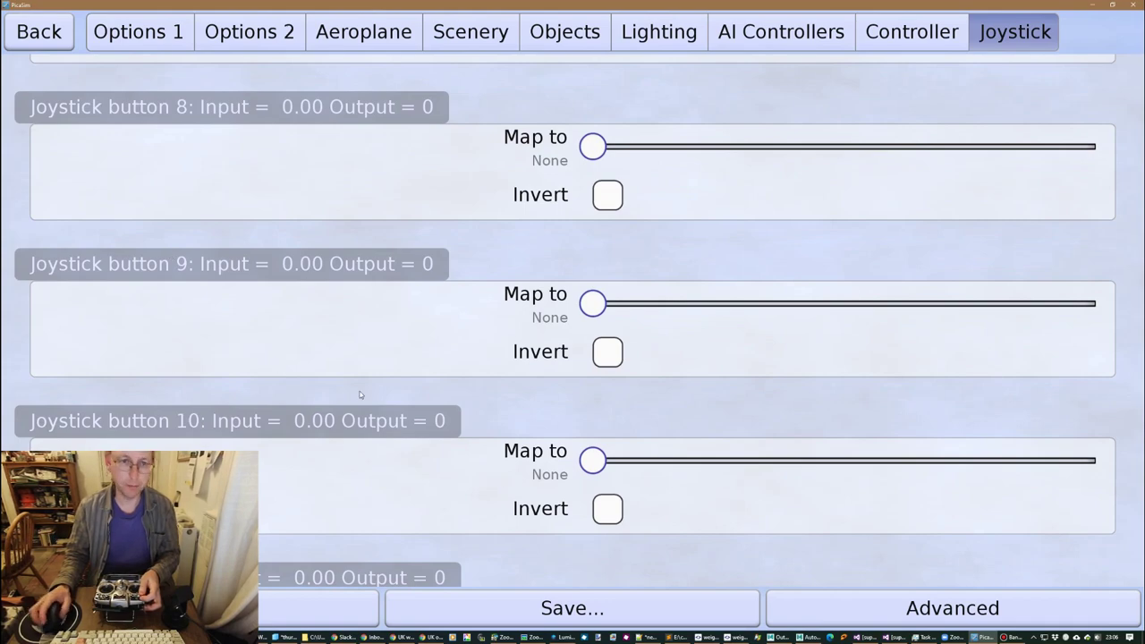
{"action": "scroll", "coordinate": [360, 394], "scroll_direction": "down", "scroll_amount": 10}
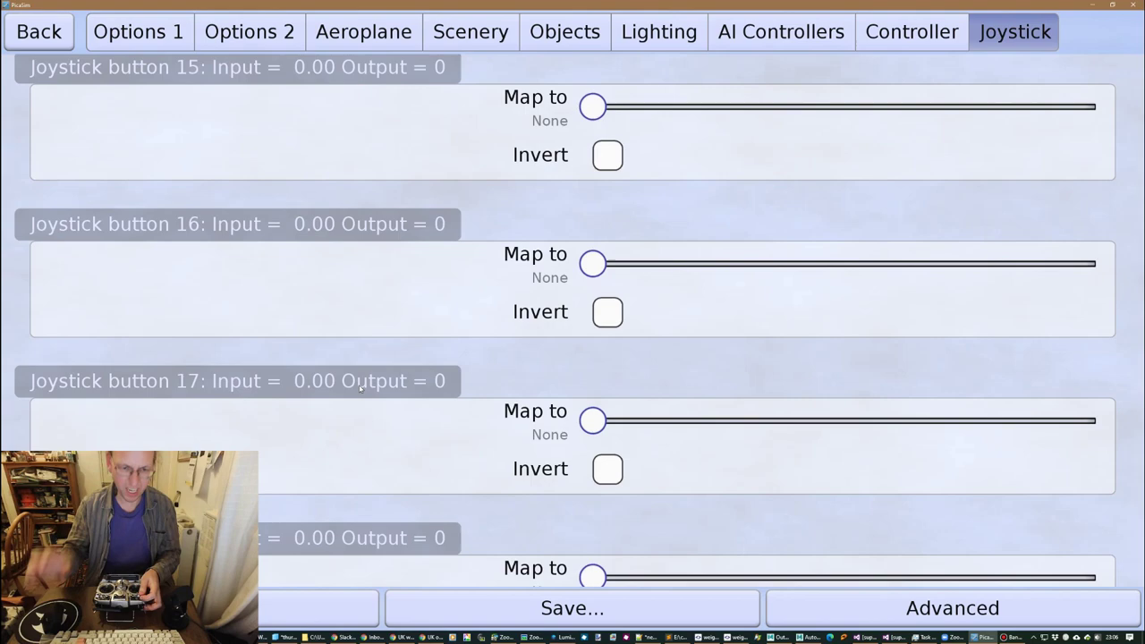
{"action": "scroll", "coordinate": [359, 386], "scroll_direction": "down", "scroll_amount": 15}
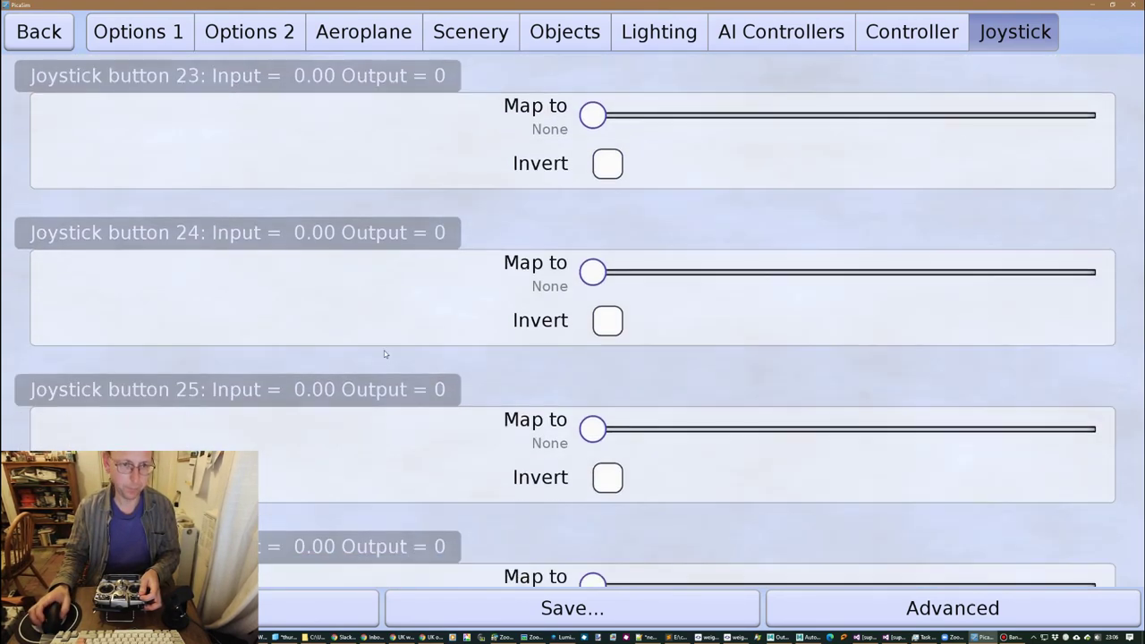
{"action": "scroll", "coordinate": [384, 352], "scroll_direction": "down", "scroll_amount": 6}
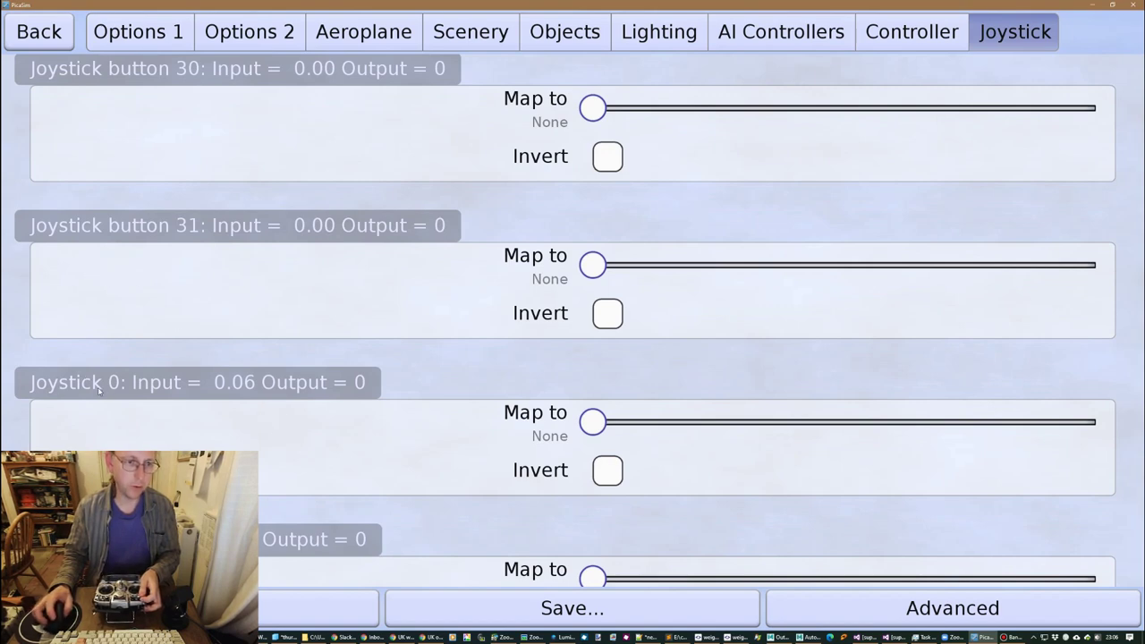
{"action": "scroll", "coordinate": [277, 425], "scroll_direction": "down", "scroll_amount": 5}
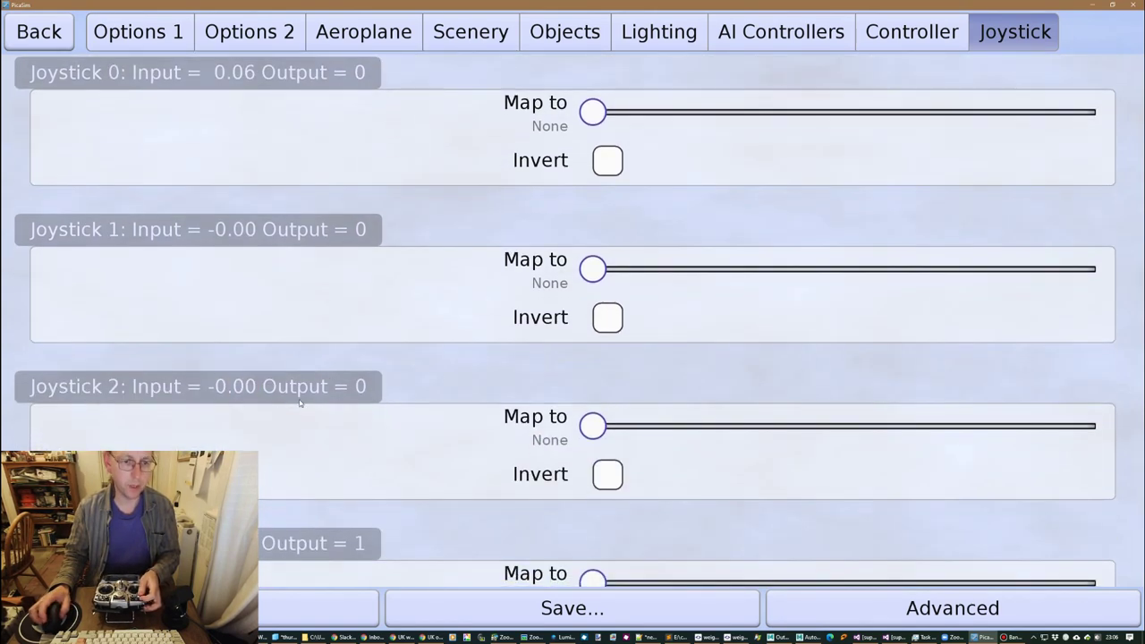
{"action": "scroll", "coordinate": [295, 402], "scroll_direction": "down", "scroll_amount": 1}
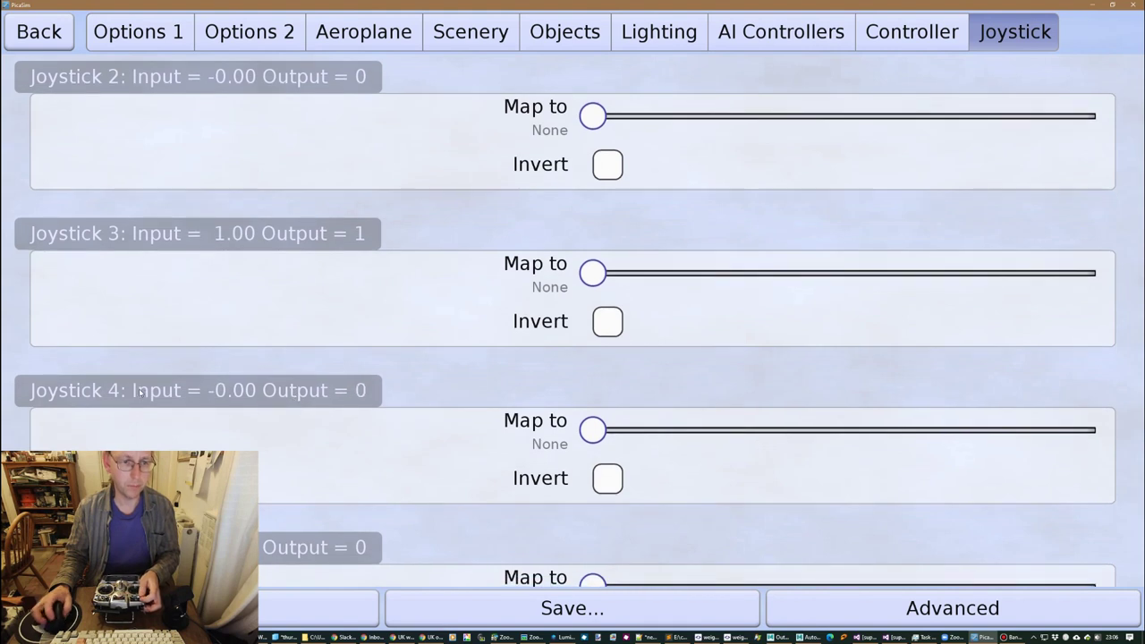
{"action": "left_click_drag", "start_coordinate": [579, 432], "coordinate": [637, 417]}
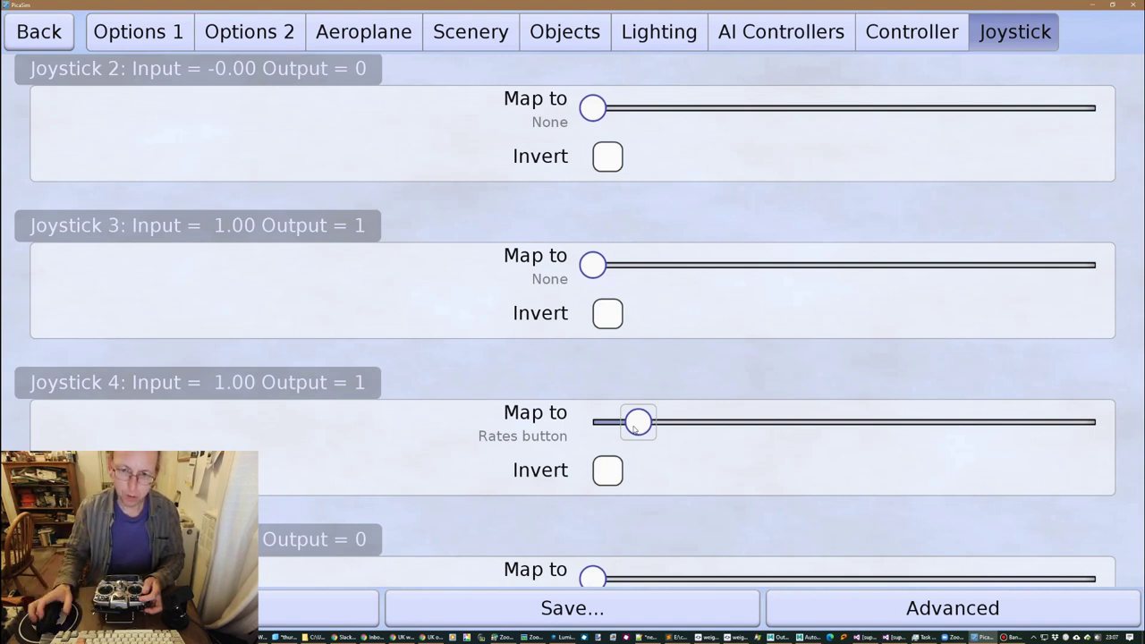
{"action": "left_click_drag", "start_coordinate": [628, 425], "coordinate": [682, 417]}
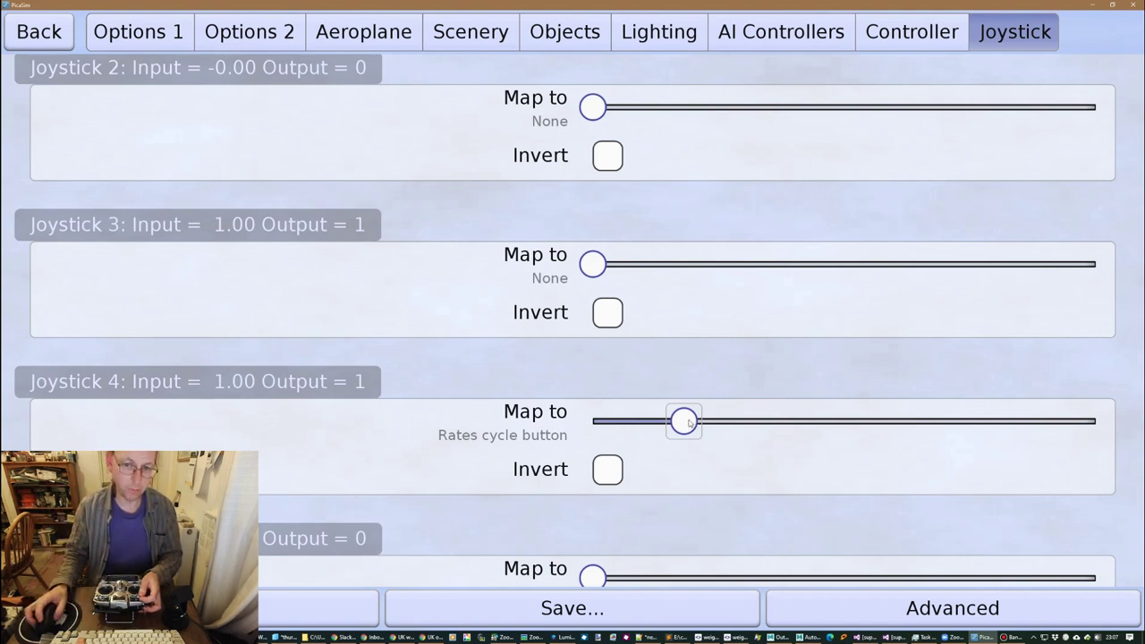
{"action": "left_click_drag", "start_coordinate": [688, 423], "coordinate": [658, 425]}
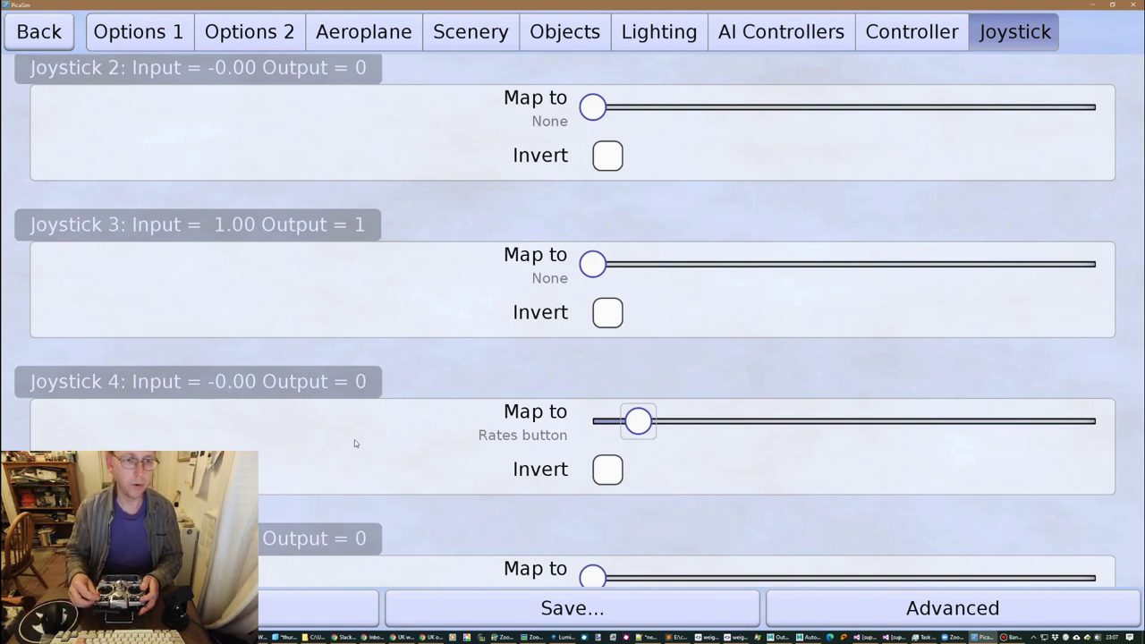
Step: Map the Joystick 3 input to Button 1
{"action": "scroll", "coordinate": [354, 429], "scroll_direction": "up", "scroll_amount": 3}
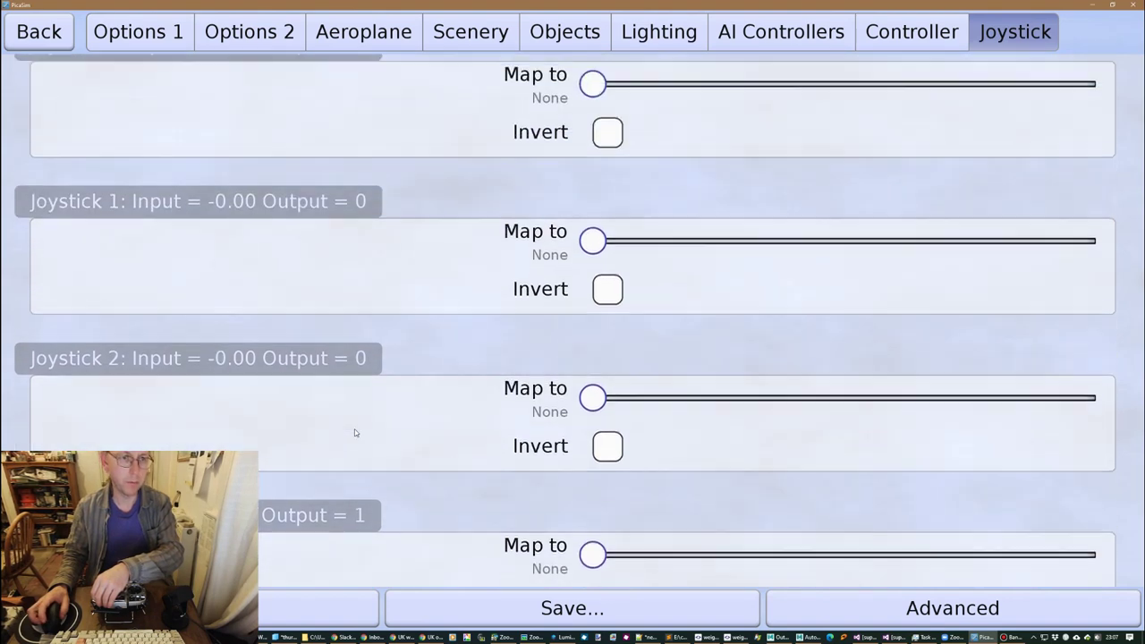
{"action": "scroll", "coordinate": [358, 426], "scroll_direction": "down", "scroll_amount": 2}
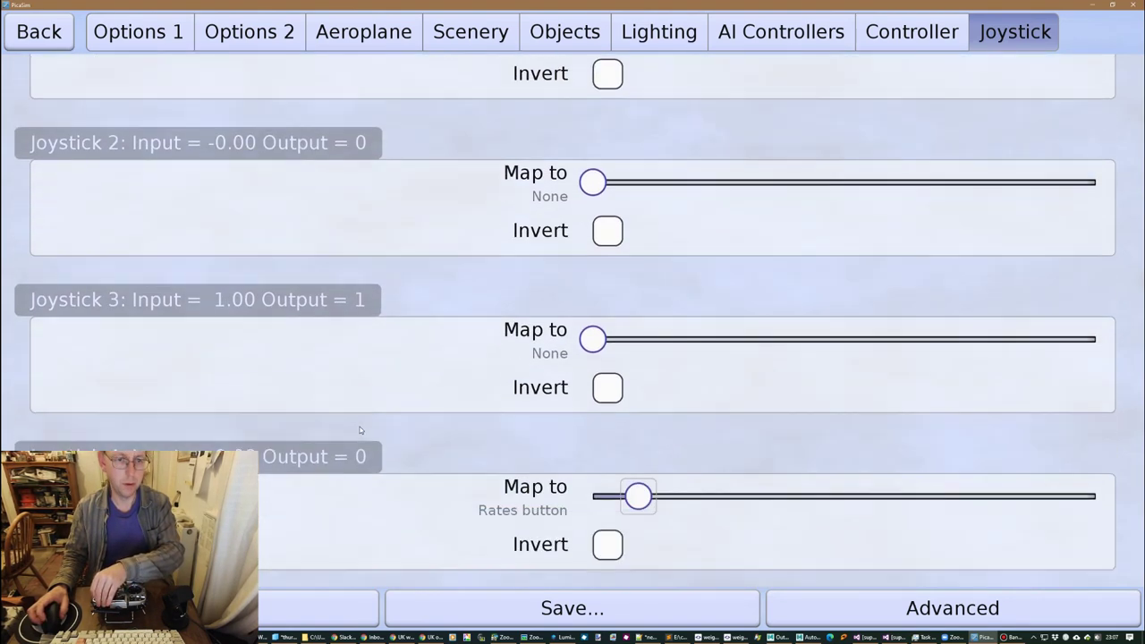
{"action": "scroll", "coordinate": [360, 430], "scroll_direction": "down", "scroll_amount": 4}
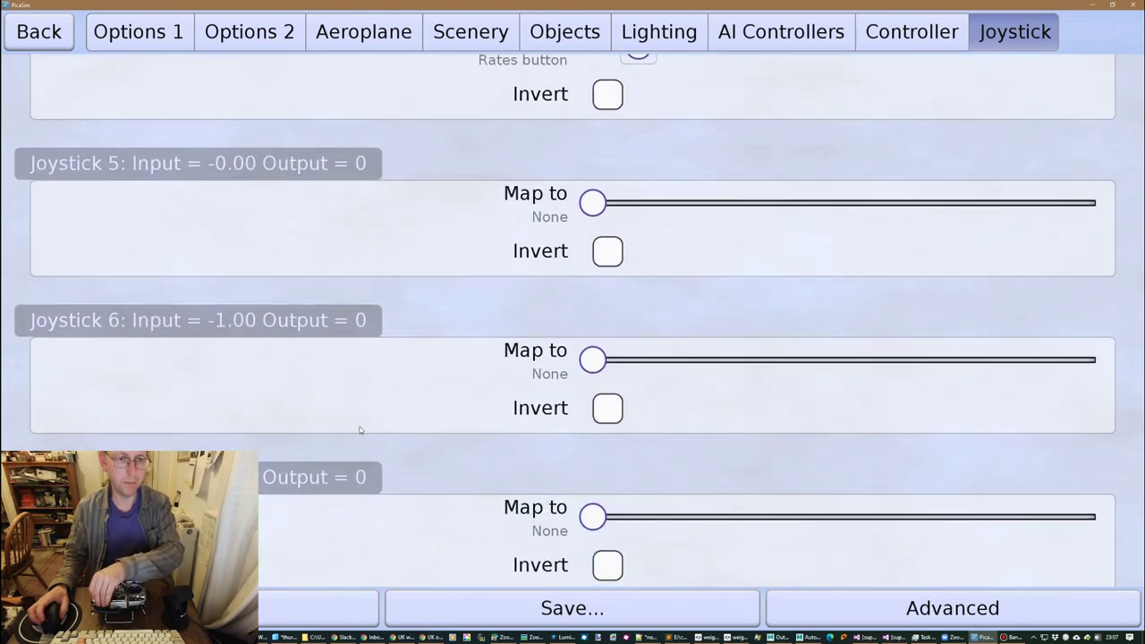
{"action": "scroll", "coordinate": [359, 429], "scroll_direction": "up", "scroll_amount": 5}
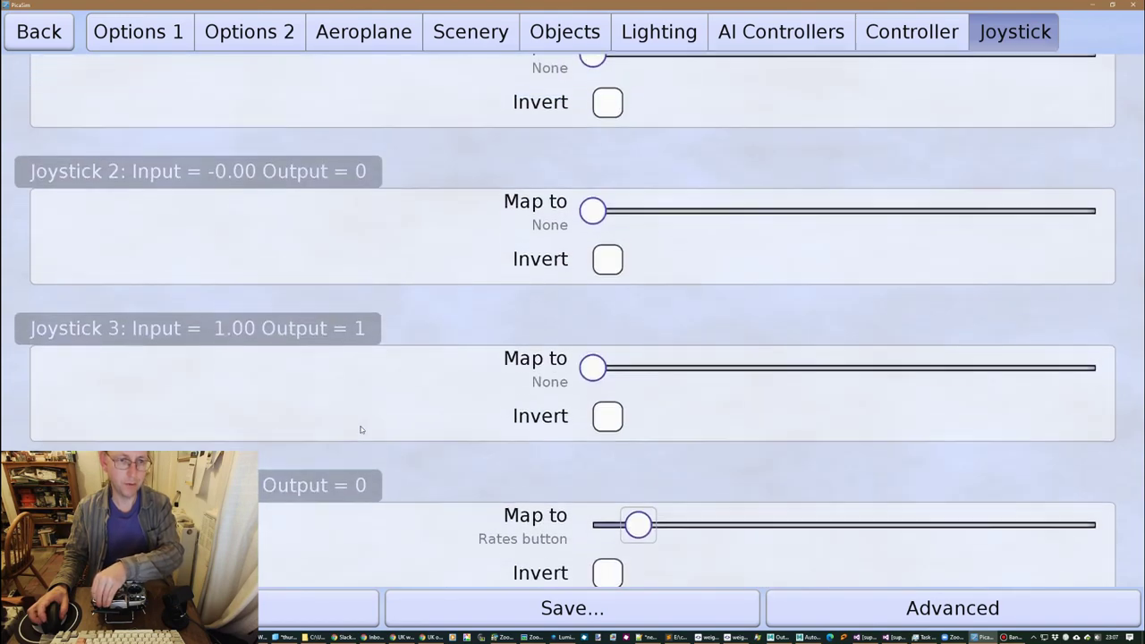
{"action": "scroll", "coordinate": [360, 429], "scroll_direction": "down", "scroll_amount": 3}
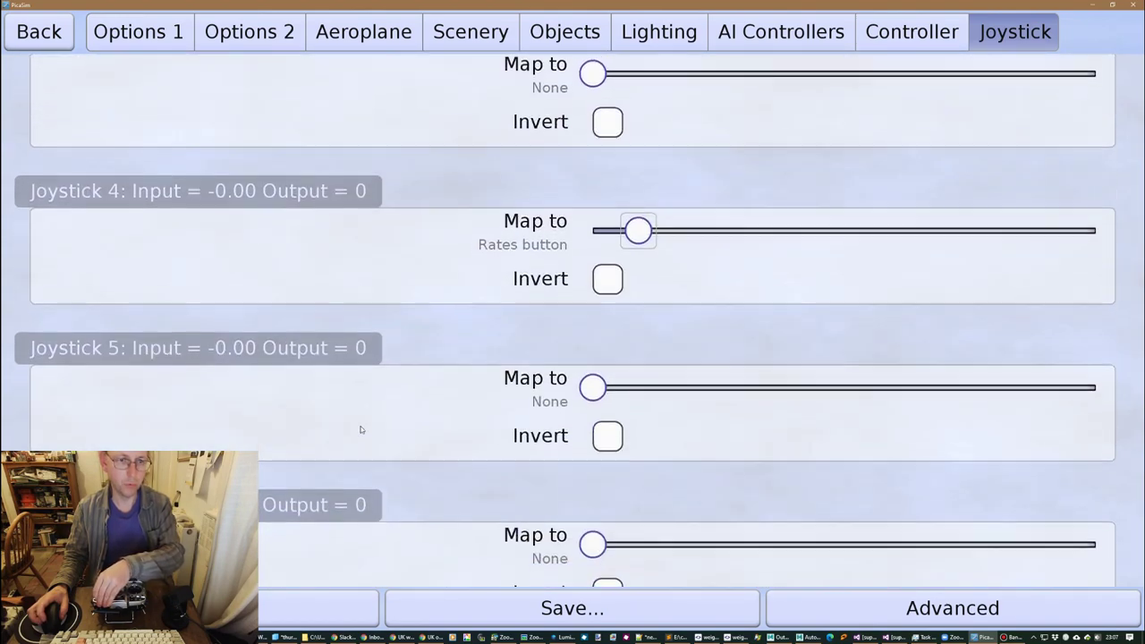
{"action": "scroll", "coordinate": [360, 429], "scroll_direction": "up", "scroll_amount": 5}
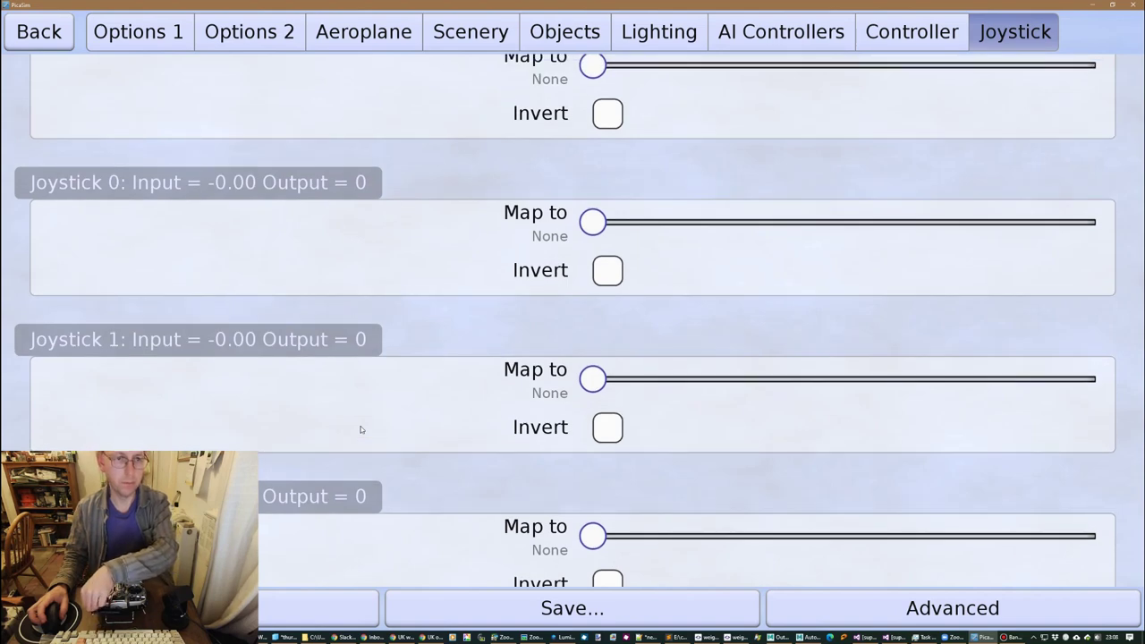
{"action": "scroll", "coordinate": [360, 429], "scroll_direction": "down", "scroll_amount": 3}
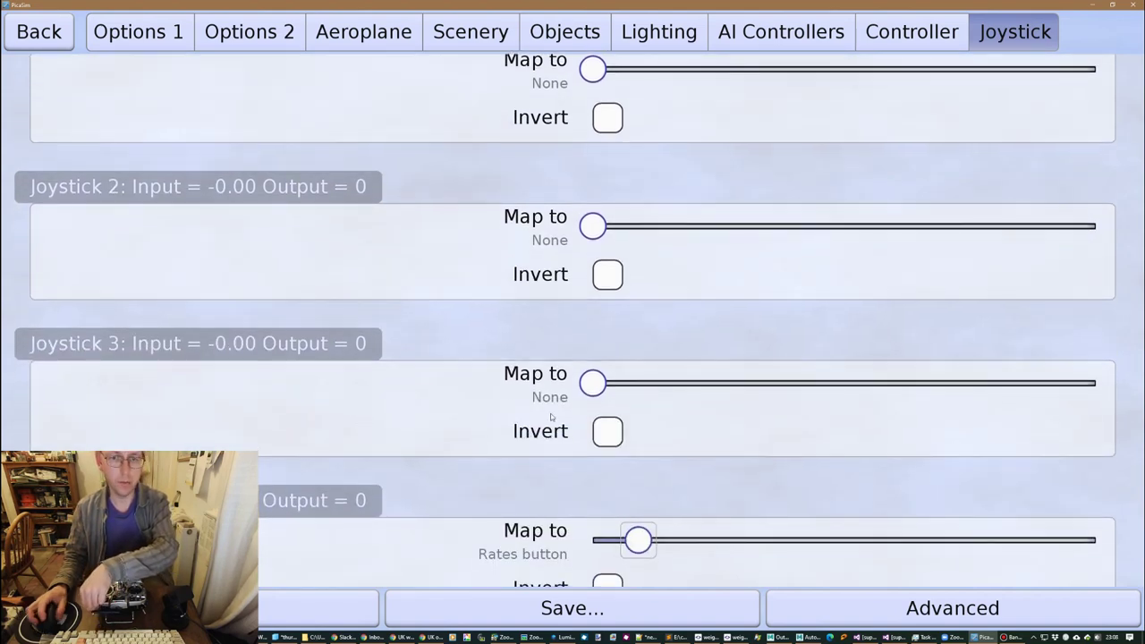
{"action": "left_click_drag", "start_coordinate": [599, 383], "coordinate": [867, 403]}
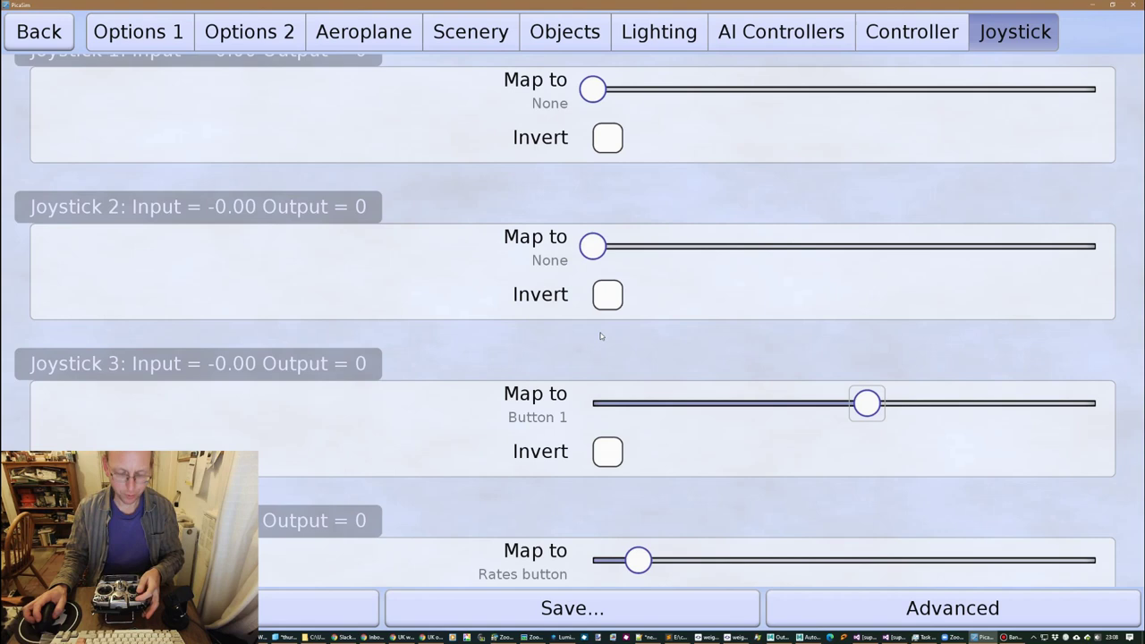
Step: Check the inputs around Joystick 0 to Joystick 7 for other switches and return to the flight view
{"action": "scroll", "coordinate": [262, 273], "scroll_direction": "up", "scroll_amount": 3}
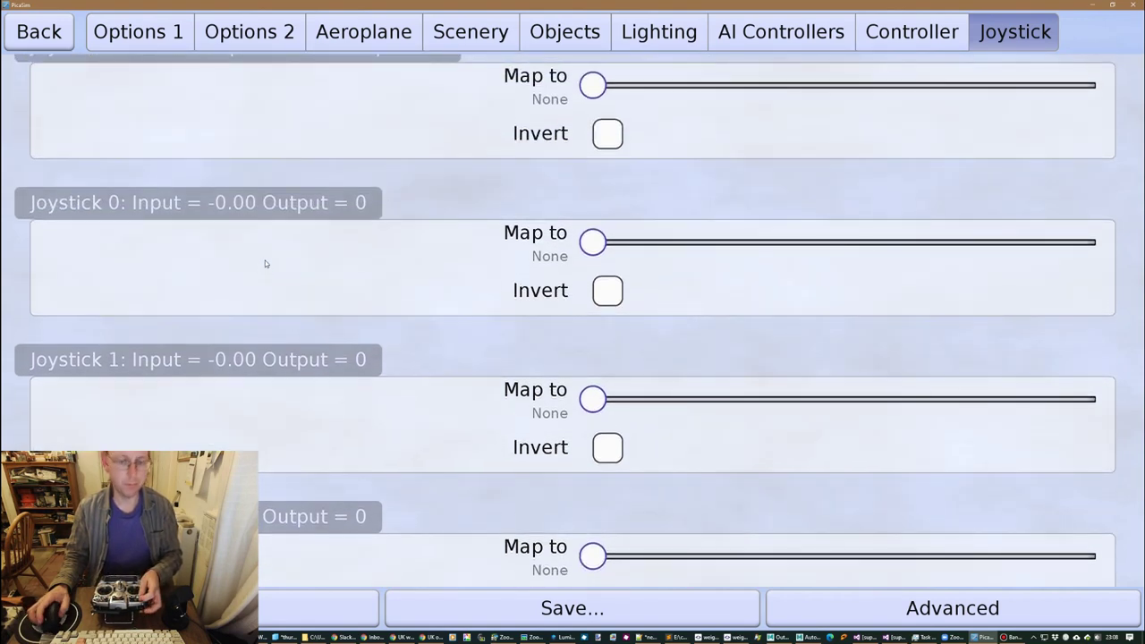
{"action": "scroll", "coordinate": [265, 259], "scroll_direction": "down", "scroll_amount": 4}
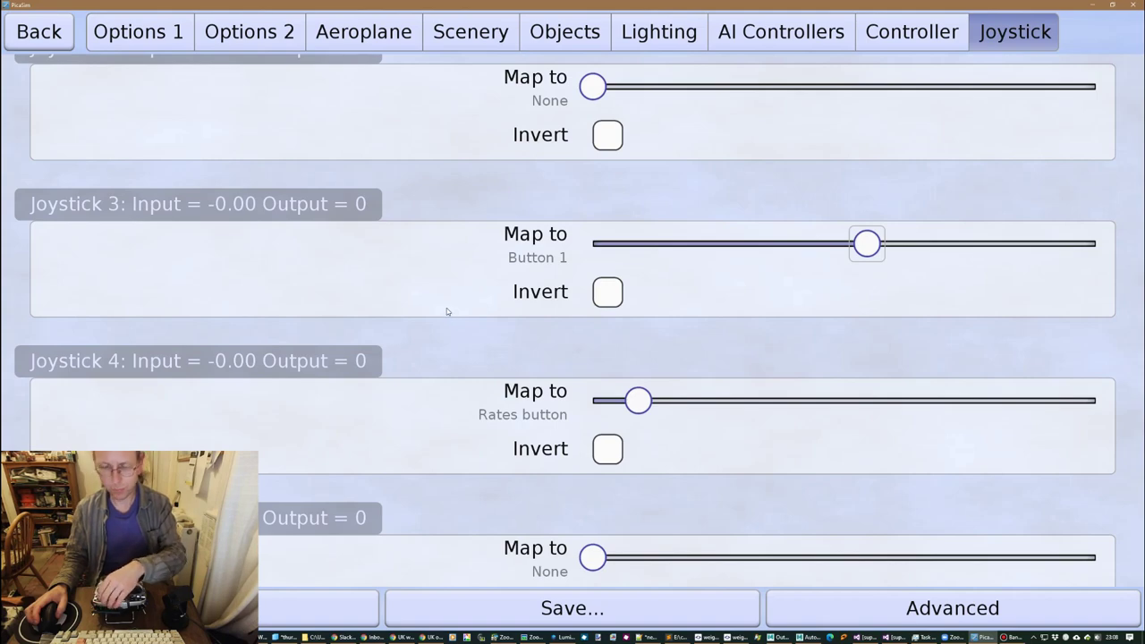
{"action": "scroll", "coordinate": [536, 318], "scroll_direction": "down", "scroll_amount": 3}
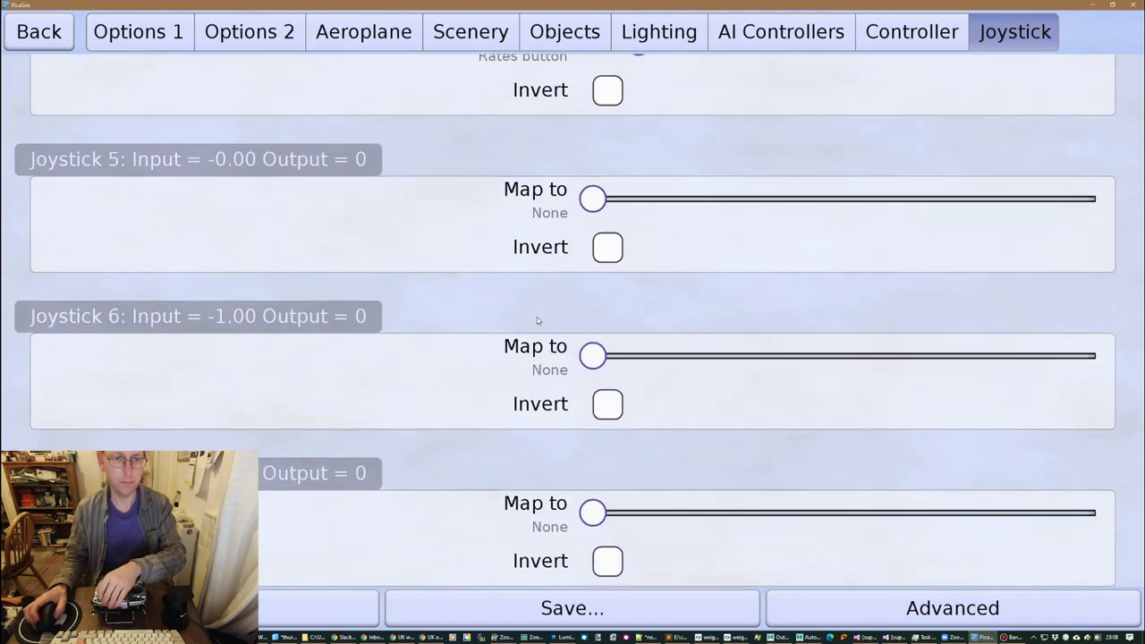
{"action": "scroll", "coordinate": [535, 318], "scroll_direction": "up", "scroll_amount": 8}
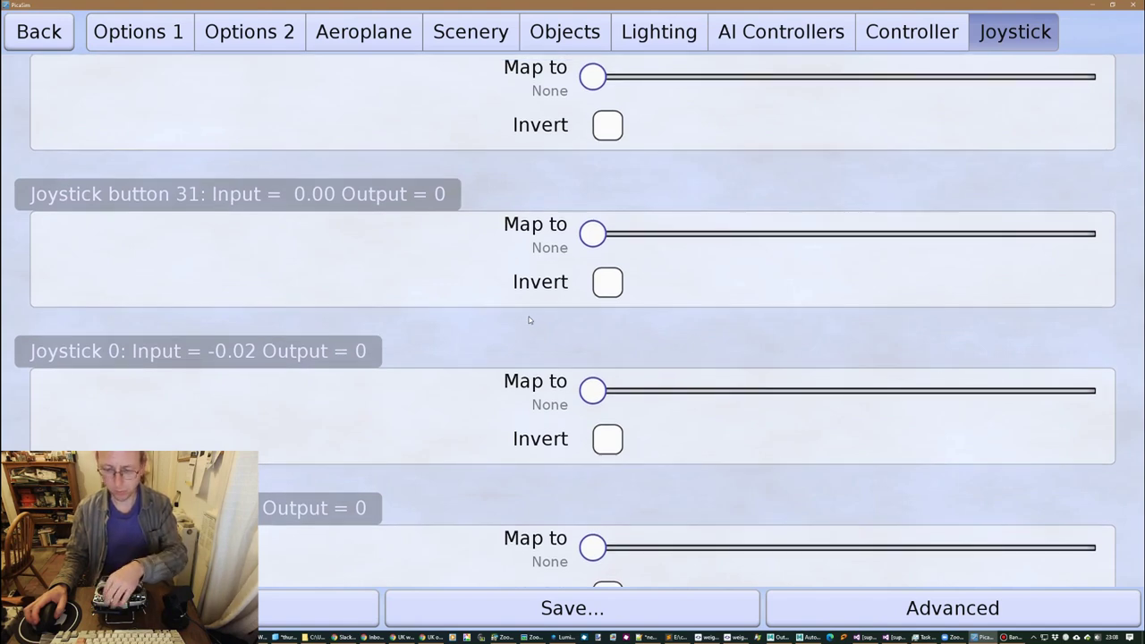
{"action": "left_click", "coordinate": [25, 30]}
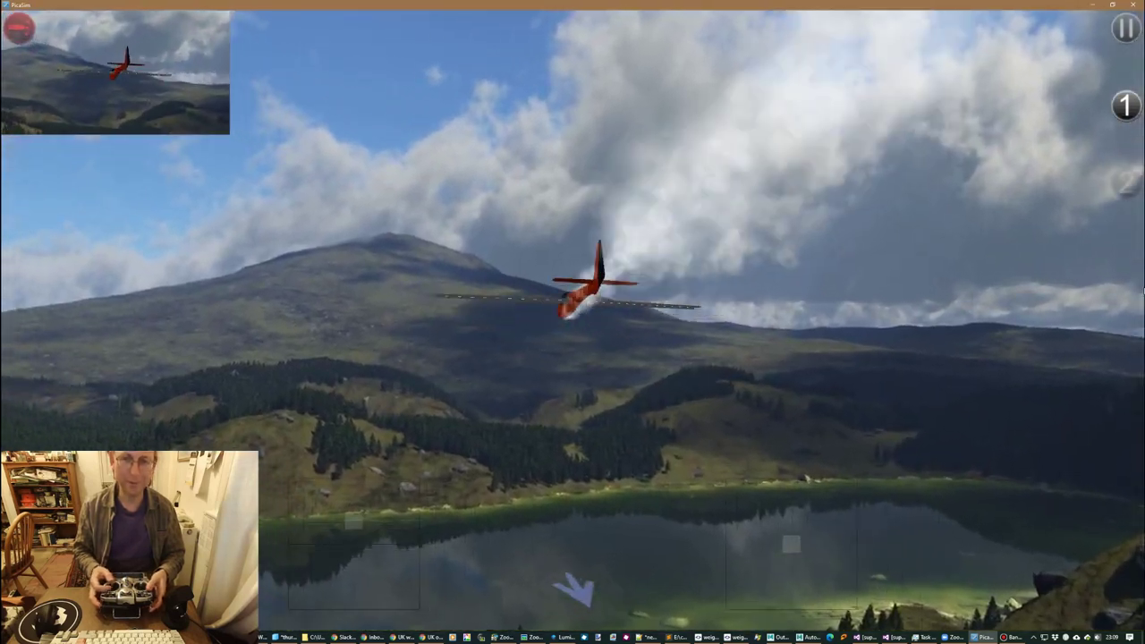
Step: Pause the flight and open the Controller settings
{"action": "key", "text": "p"}
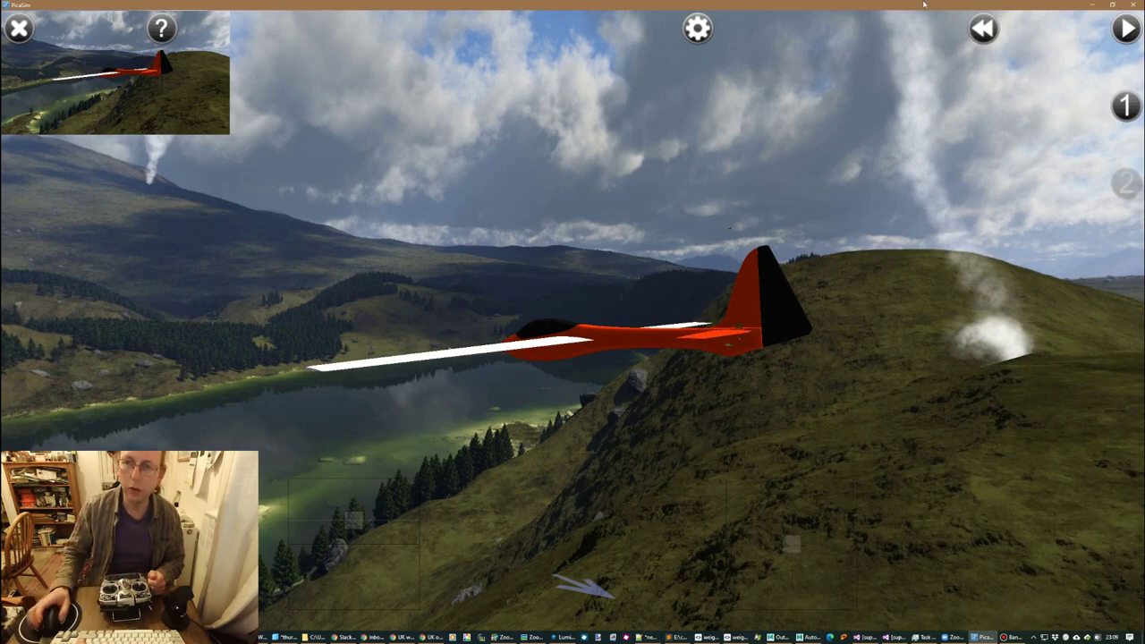
{"action": "left_click", "coordinate": [697, 29]}
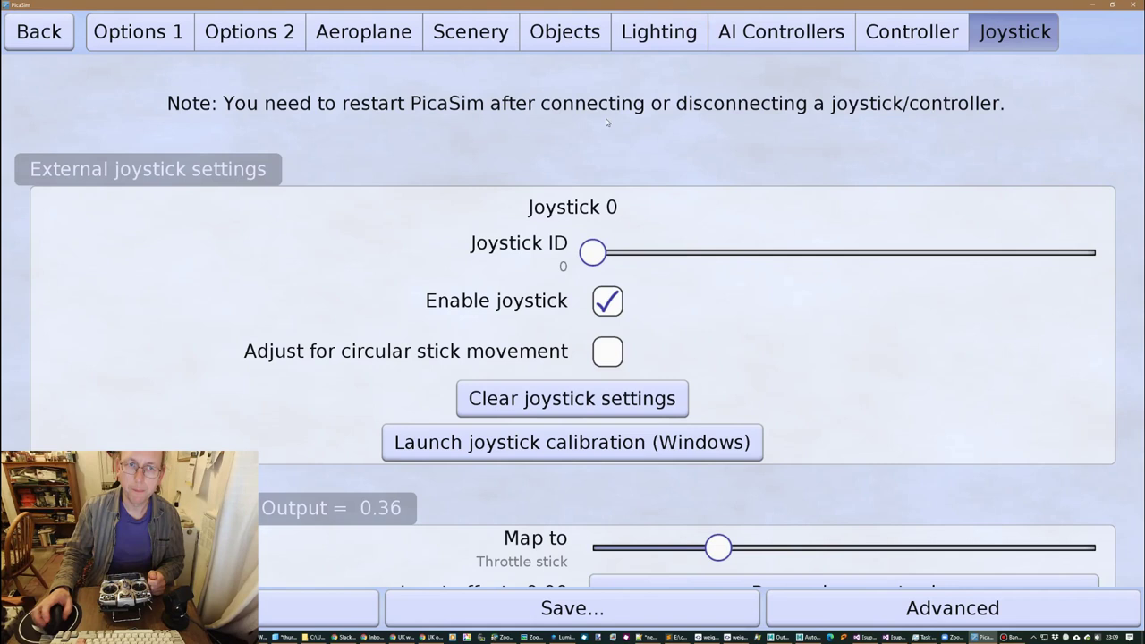
{"action": "left_click", "coordinate": [920, 29]}
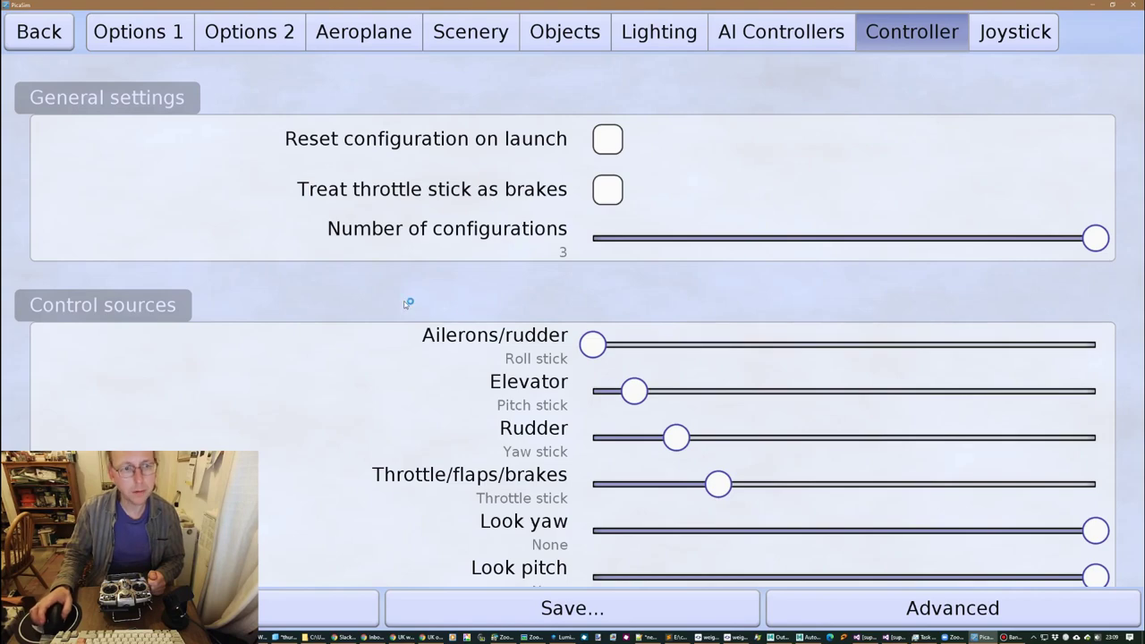
Step: Examine the control sources, including Smoke 1, Smoke 2 and Hook, and the trim settings and mixes of the Low rates configuration
{"action": "scroll", "coordinate": [342, 302], "scroll_direction": "down", "scroll_amount": 6}
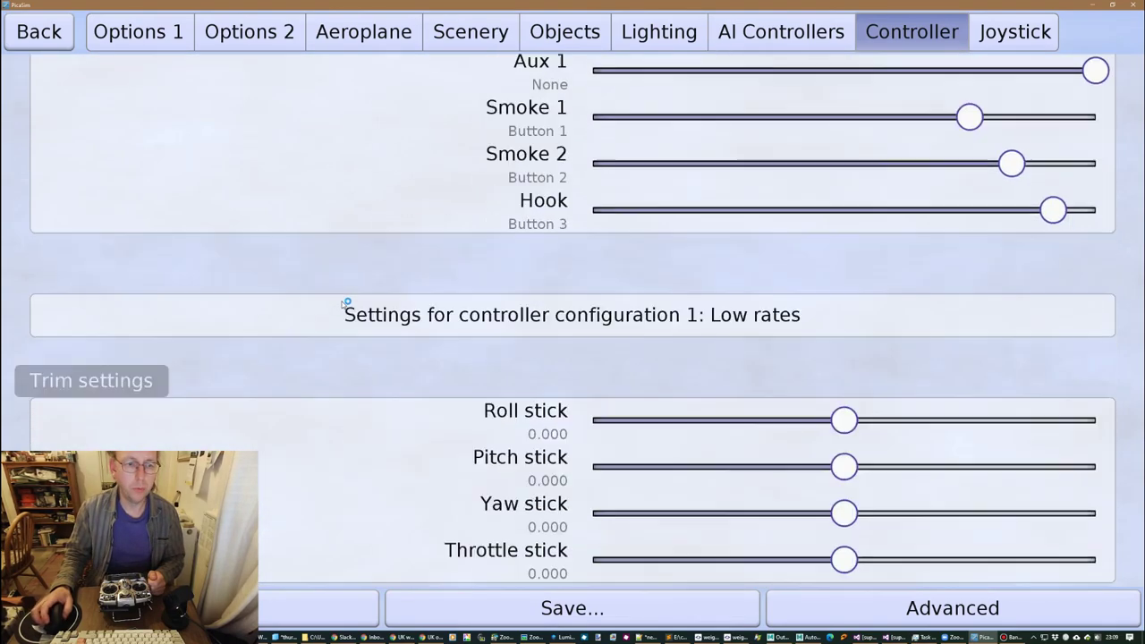
{"action": "scroll", "coordinate": [340, 301], "scroll_direction": "down", "scroll_amount": 3}
{"action": "scroll", "coordinate": [340, 300], "scroll_direction": "up", "scroll_amount": 10}
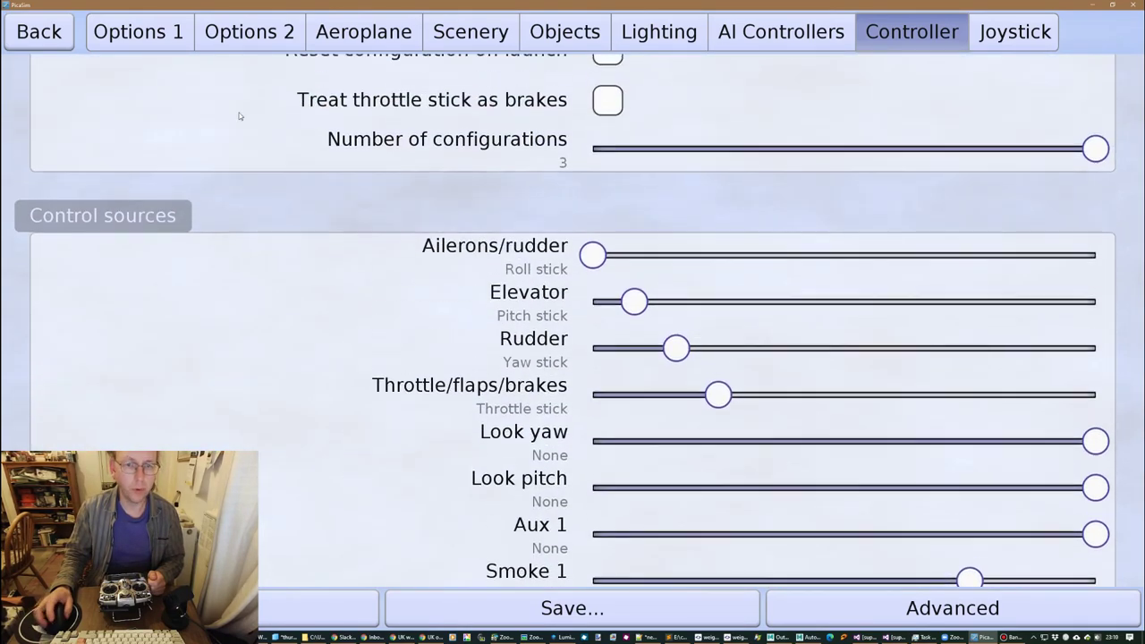
{"action": "scroll", "coordinate": [267, 384], "scroll_direction": "down", "scroll_amount": 2}
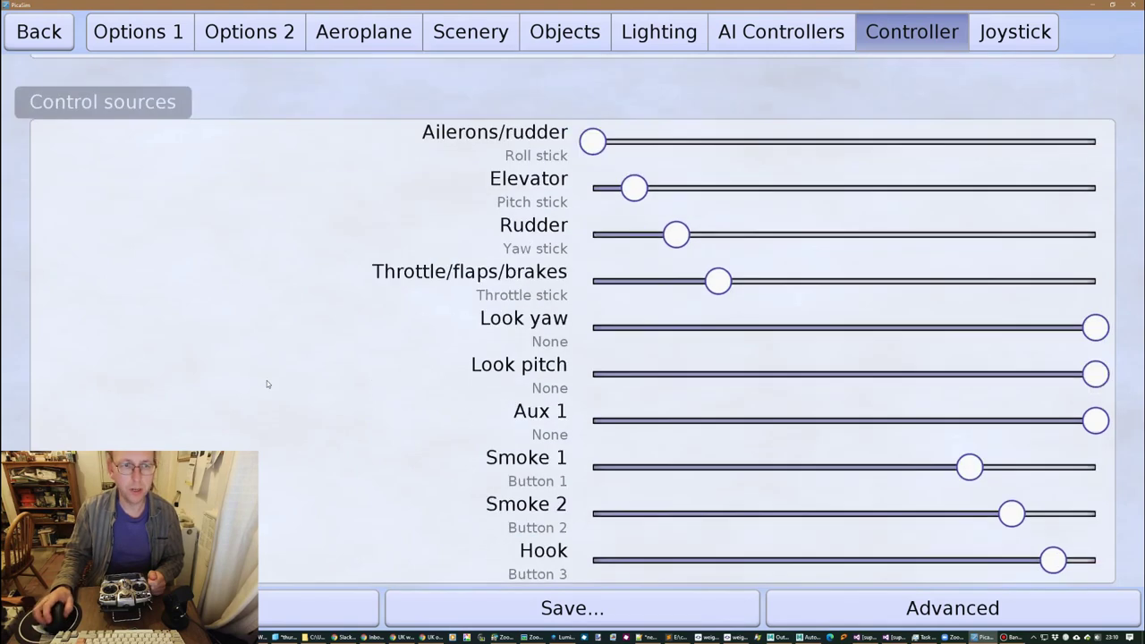
{"action": "scroll", "coordinate": [266, 383], "scroll_direction": "down", "scroll_amount": 10}
{"action": "scroll", "coordinate": [327, 268], "scroll_direction": "up", "scroll_amount": 5}
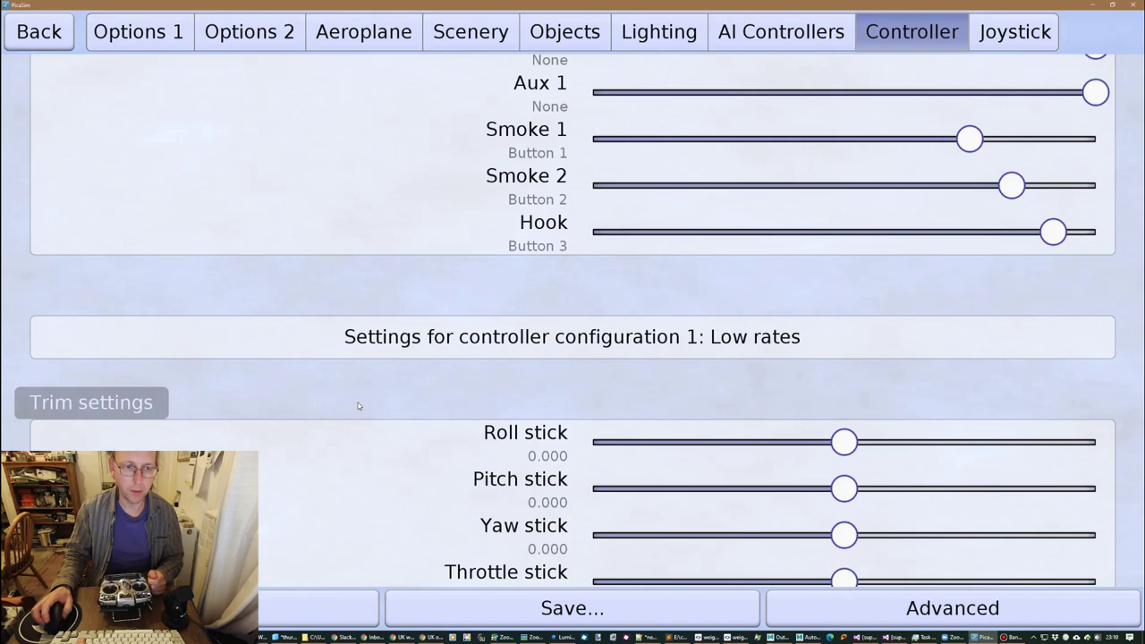
{"action": "scroll", "coordinate": [358, 406], "scroll_direction": "down", "scroll_amount": 5}
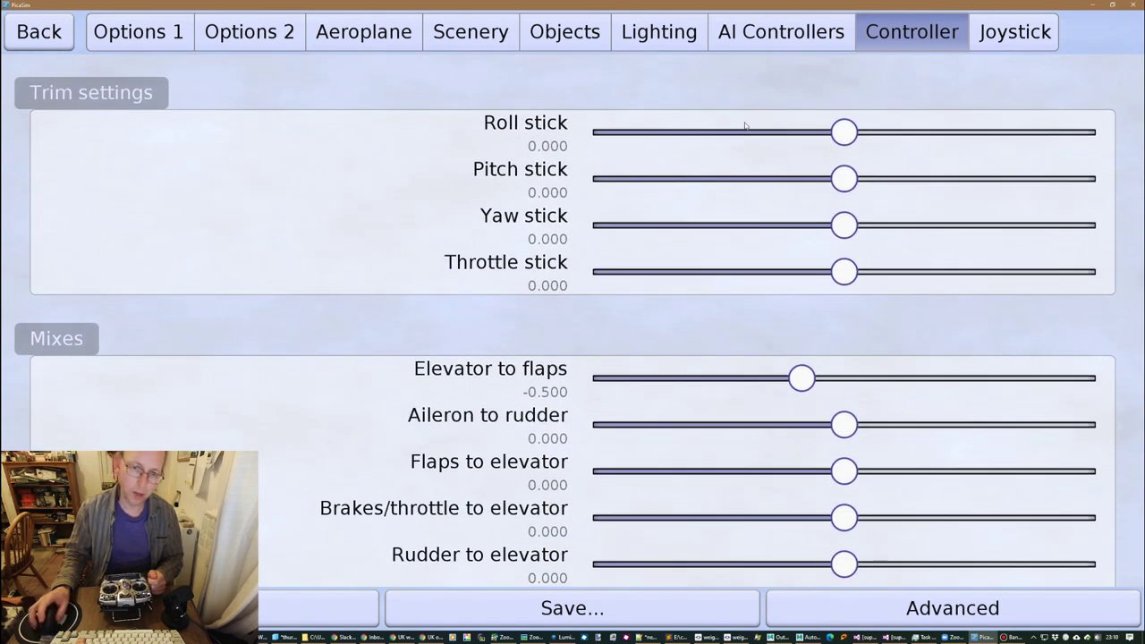
{"action": "scroll", "coordinate": [294, 350], "scroll_direction": "down", "scroll_amount": 5}
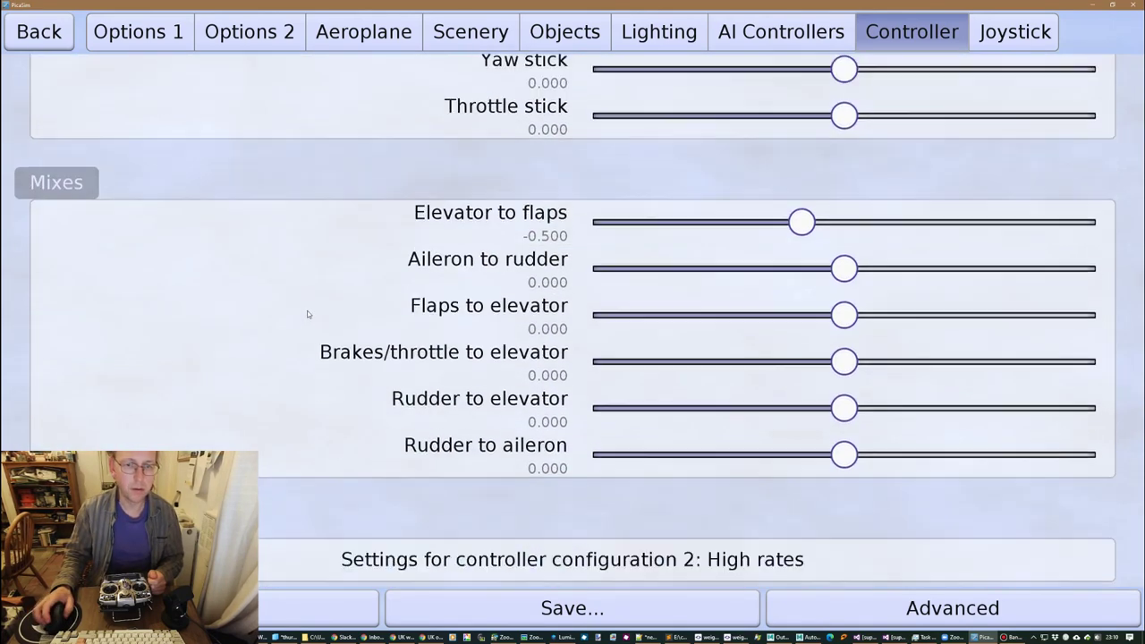
{"action": "scroll", "coordinate": [376, 283], "scroll_direction": "up", "scroll_amount": 5}
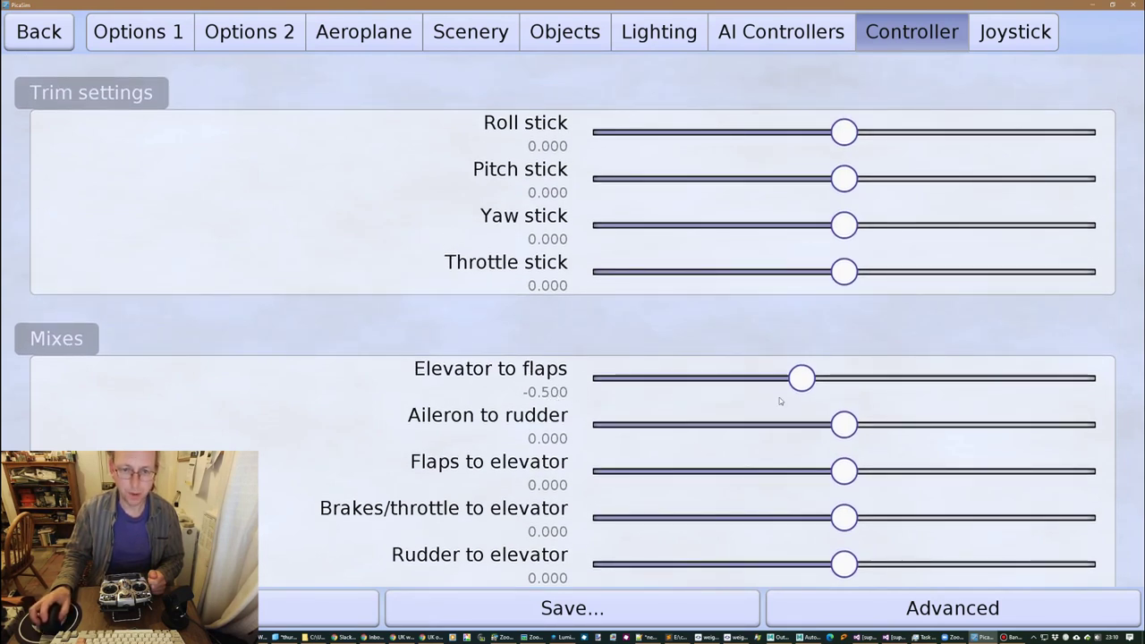
{"action": "scroll", "coordinate": [324, 423], "scroll_direction": "down", "scroll_amount": 3}
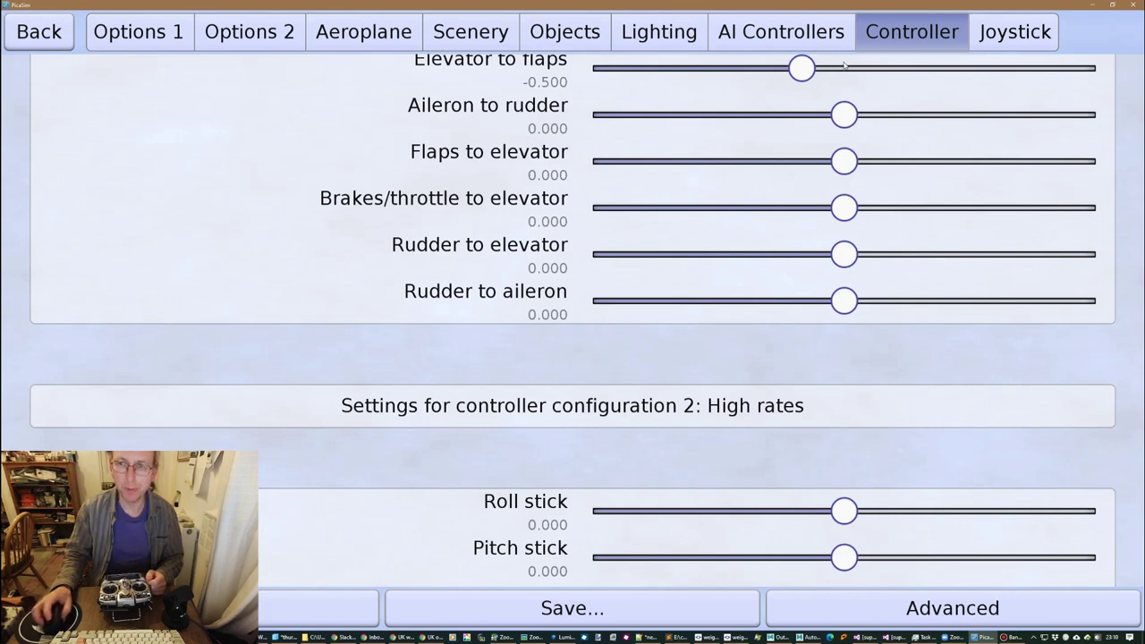
Step: Set the Low rates configuration's Elevator to flaps mix to about -0.012 and return to the flight view
{"action": "left_click_drag", "start_coordinate": [801, 68], "coordinate": [837, 106]}
{"action": "scroll", "coordinate": [837, 105], "scroll_direction": "up", "scroll_amount": 2}
{"action": "scroll", "coordinate": [836, 106], "scroll_direction": "up", "scroll_amount": 3}
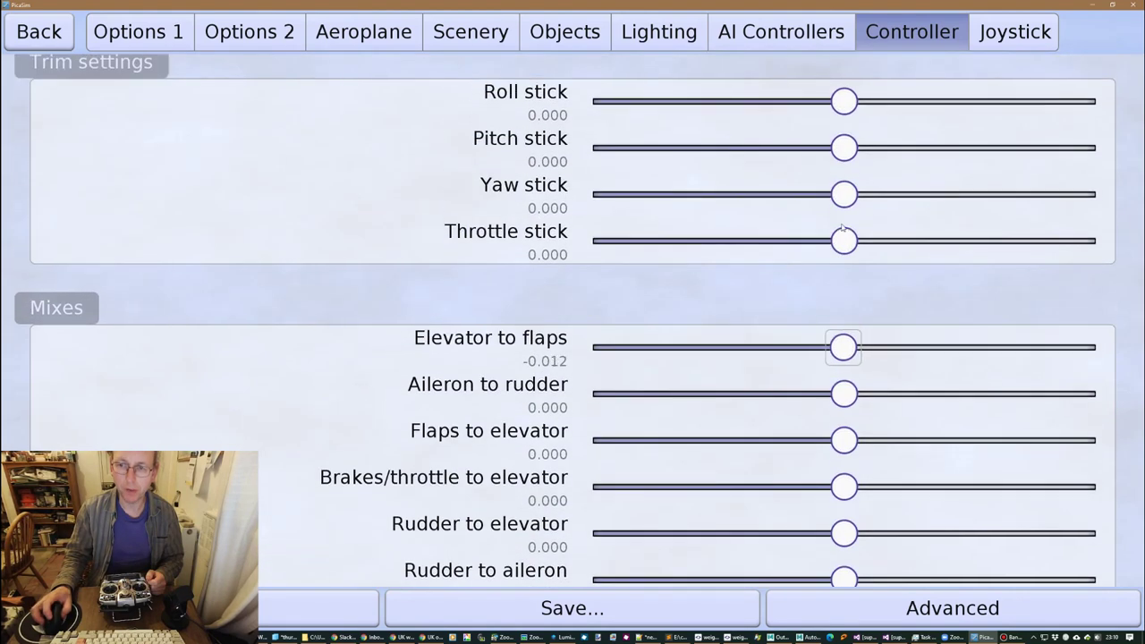
{"action": "left_click", "coordinate": [38, 40]}
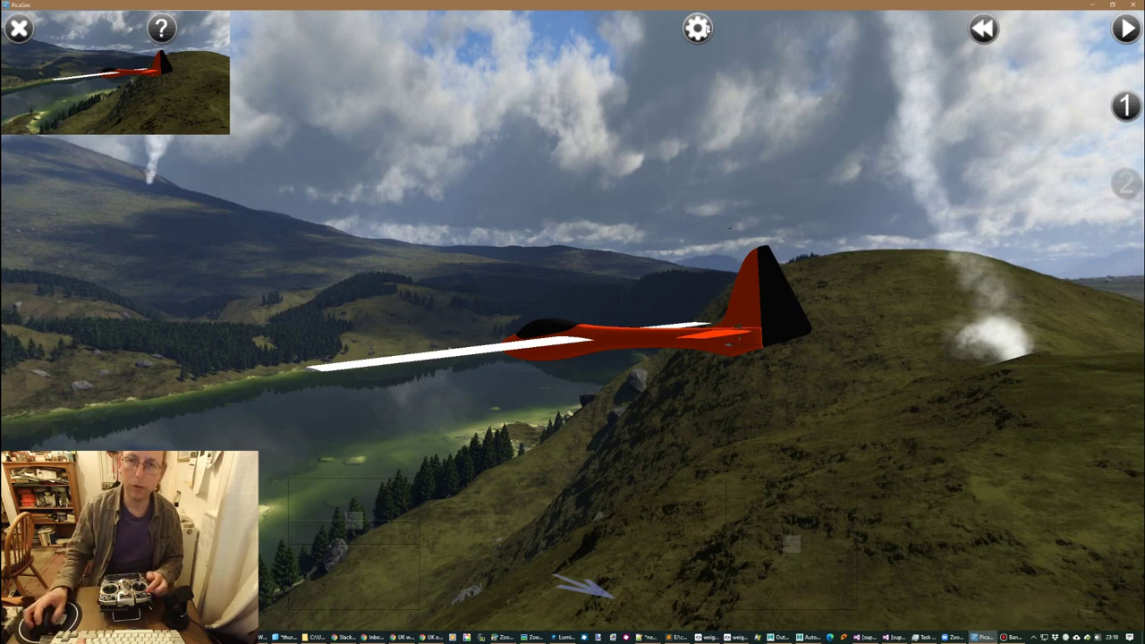
Step: Reopen the controller settings, set the High rates configuration's Elevator to flaps mix to about -0.933, and return to the flight view
{"action": "key", "text": "Escape"}
{"action": "scroll", "coordinate": [830, 331], "scroll_direction": "down", "scroll_amount": 15}
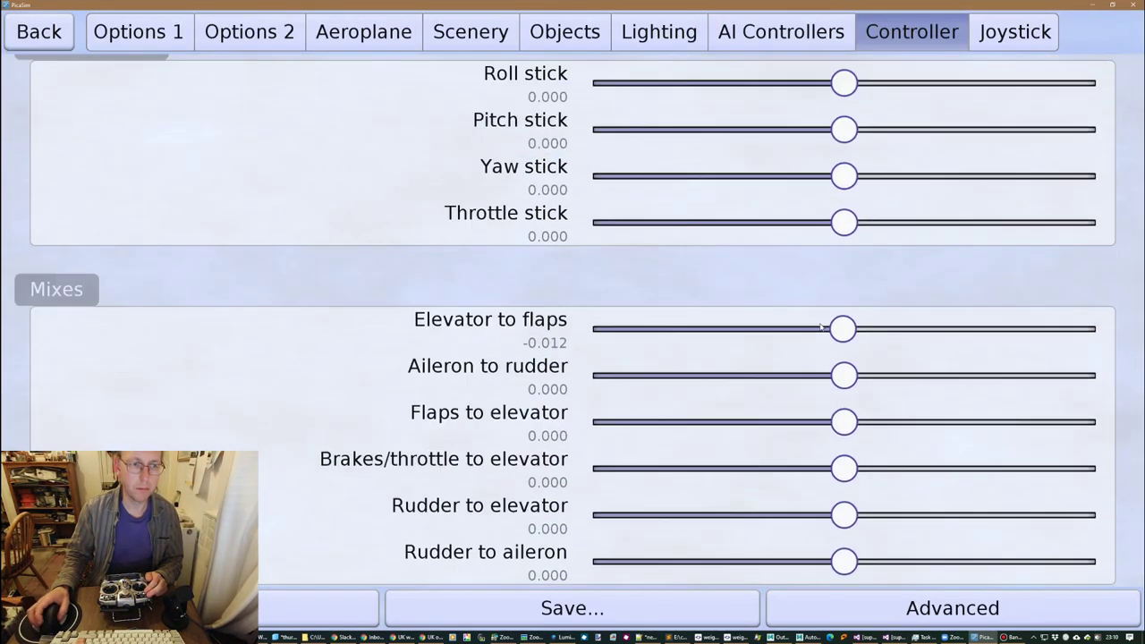
{"action": "scroll", "coordinate": [814, 327], "scroll_direction": "up", "scroll_amount": 5}
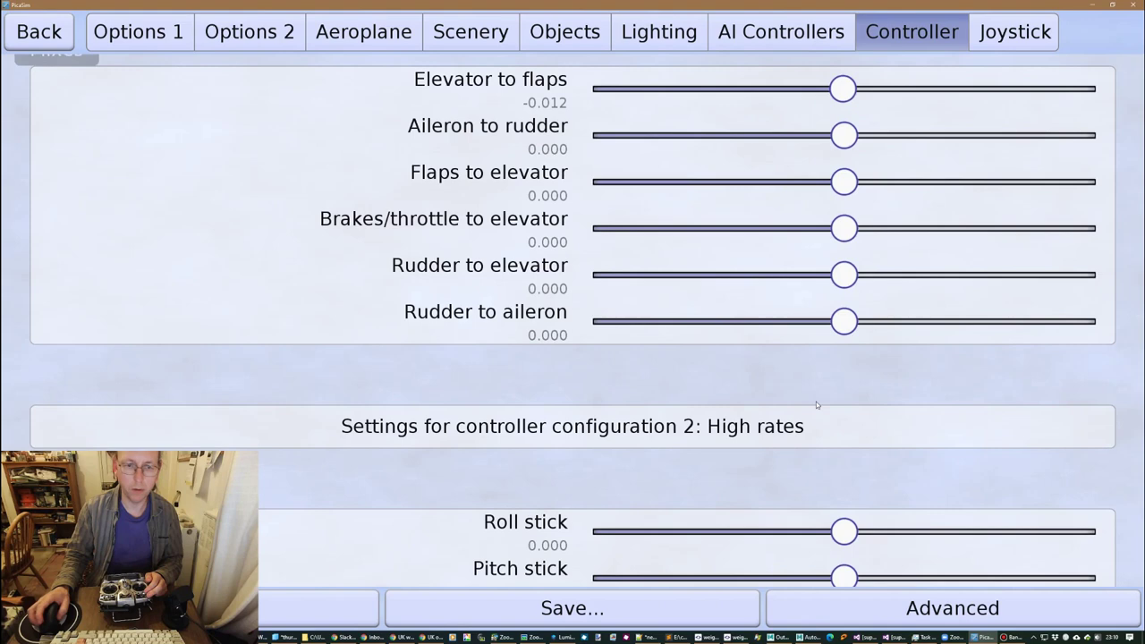
{"action": "scroll", "coordinate": [751, 326], "scroll_direction": "down", "scroll_amount": 4}
{"action": "scroll", "coordinate": [744, 327], "scroll_direction": "down", "scroll_amount": 1}
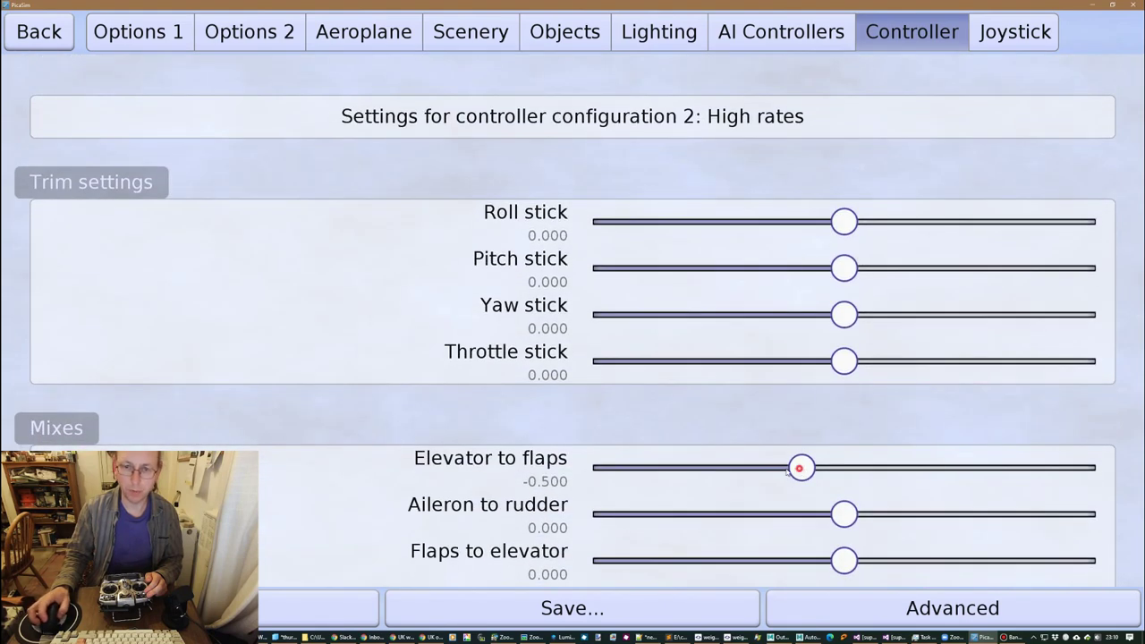
{"action": "left_click_drag", "start_coordinate": [799, 467], "coordinate": [763, 460]}
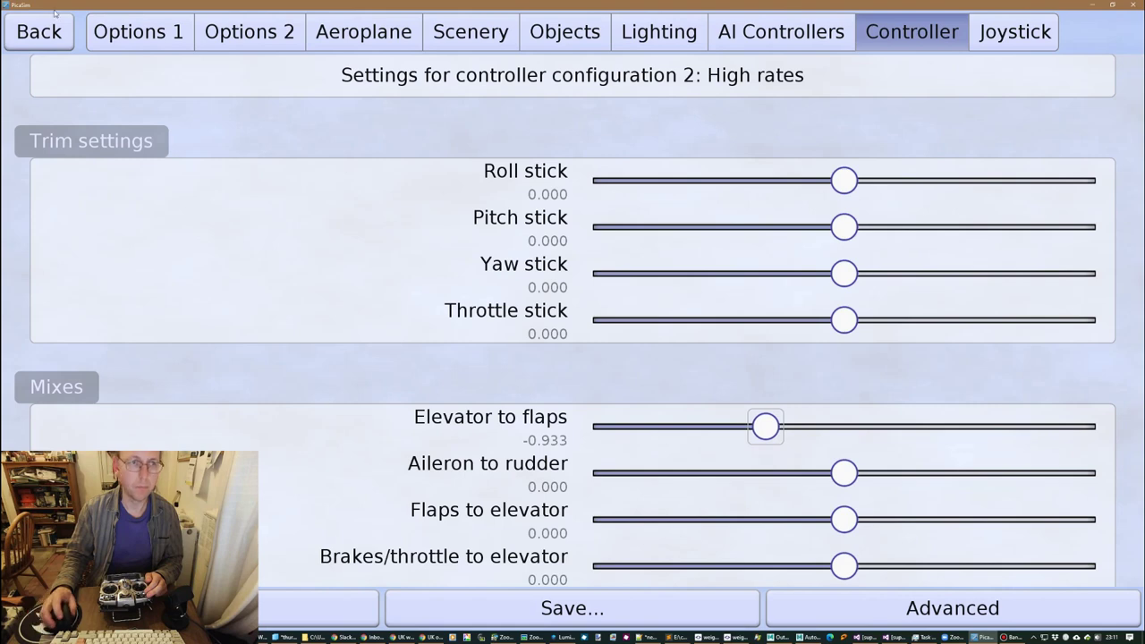
{"action": "left_click", "coordinate": [41, 35]}
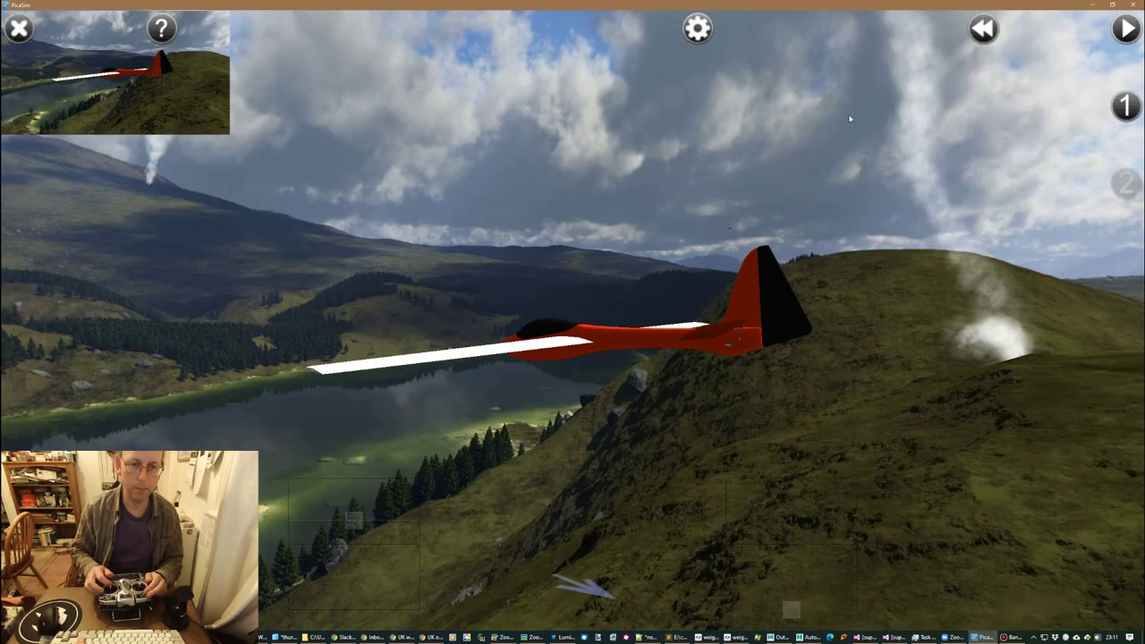